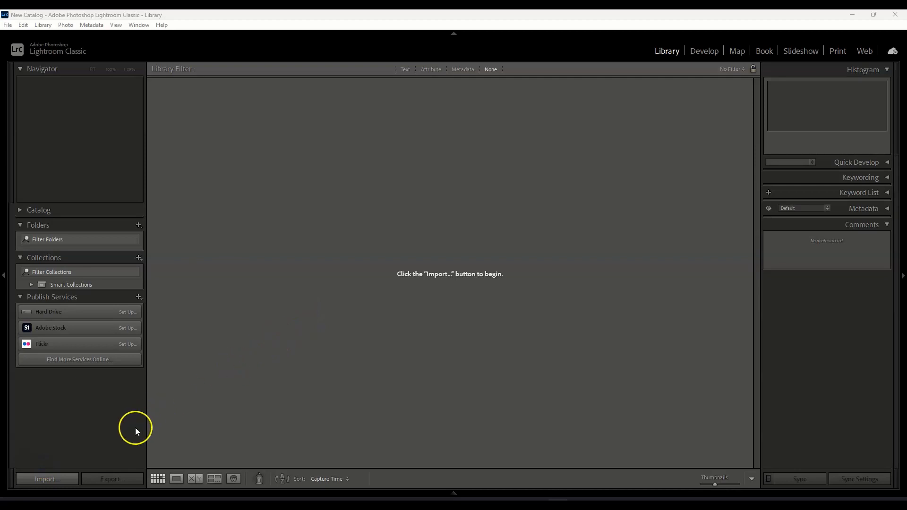
Start a photo import and choose the Photos folder under This PC as the source.
left_click(49, 481)
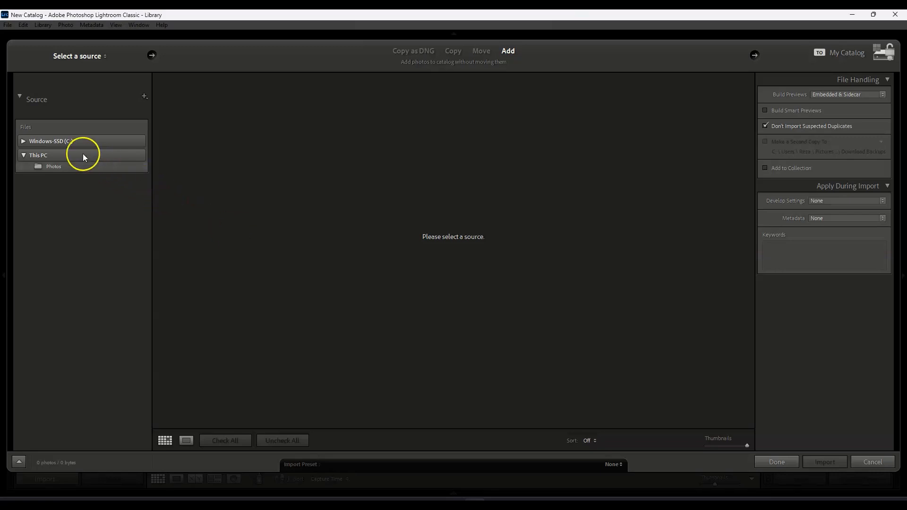
left_click(47, 164)
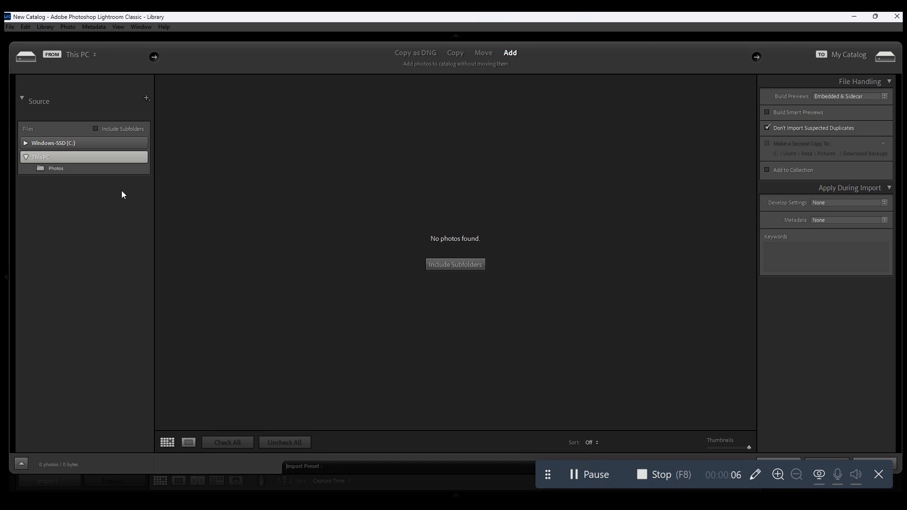
left_click(61, 168)
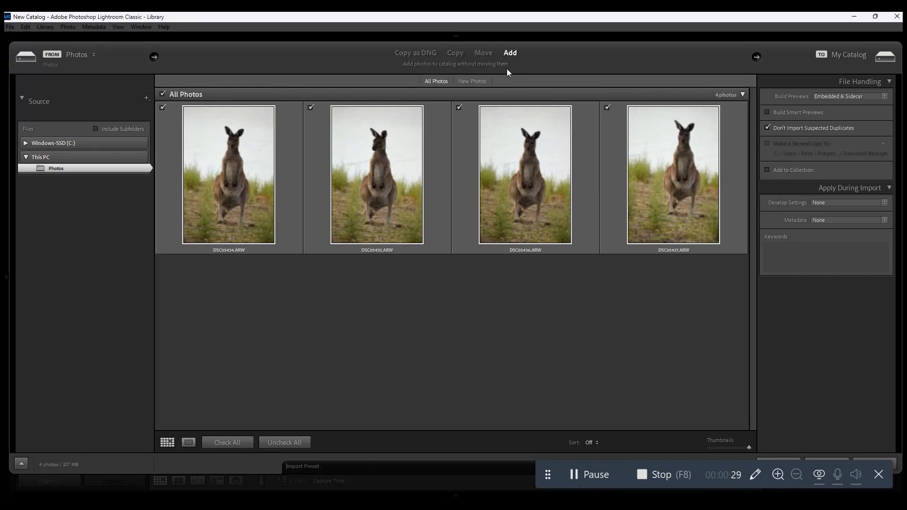
Try the Move, Copy and Copy as DNG import methods, toggling the Into Subfolder option on and off along the way.
left_click(483, 53)
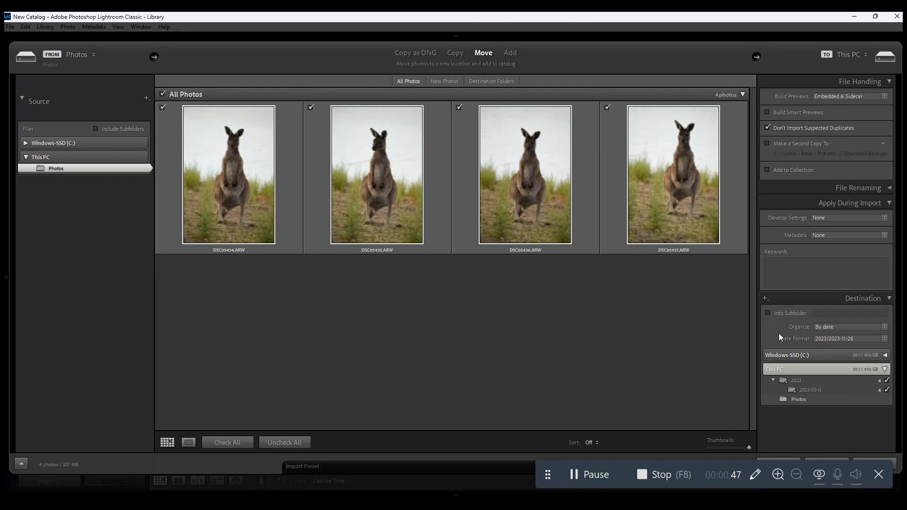
left_click(768, 313)
left_click(768, 313)
left_click(448, 54)
left_click(418, 54)
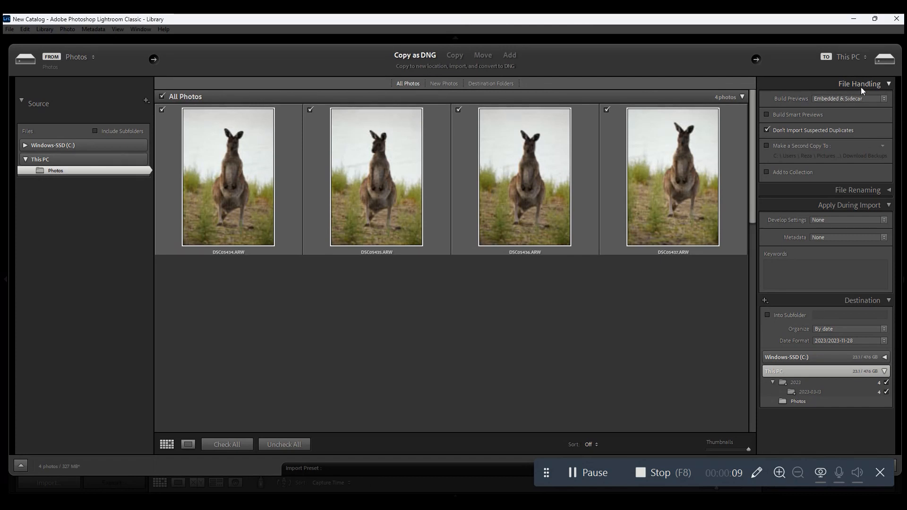
Expand the File Renaming options and review them with the Apply During Import and Destination settings for Copy as DNG.
left_click(858, 192)
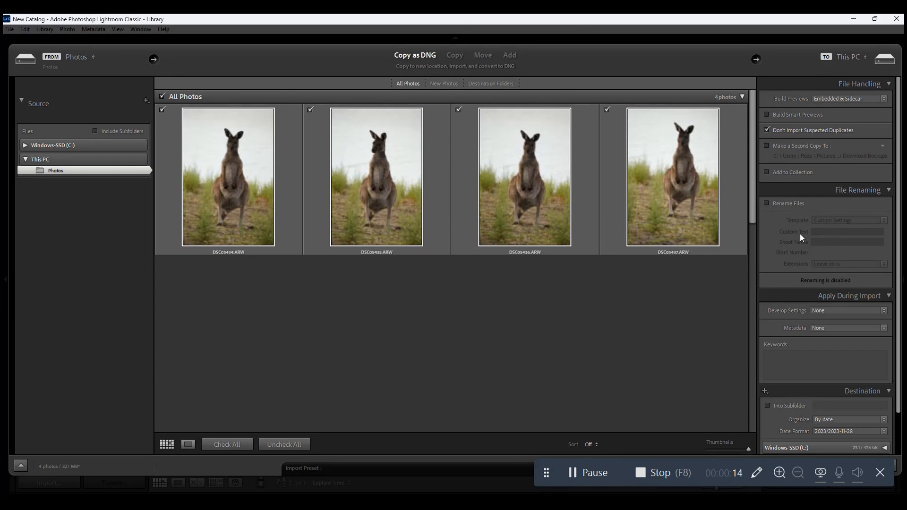
scroll(829, 302, "down", 1)
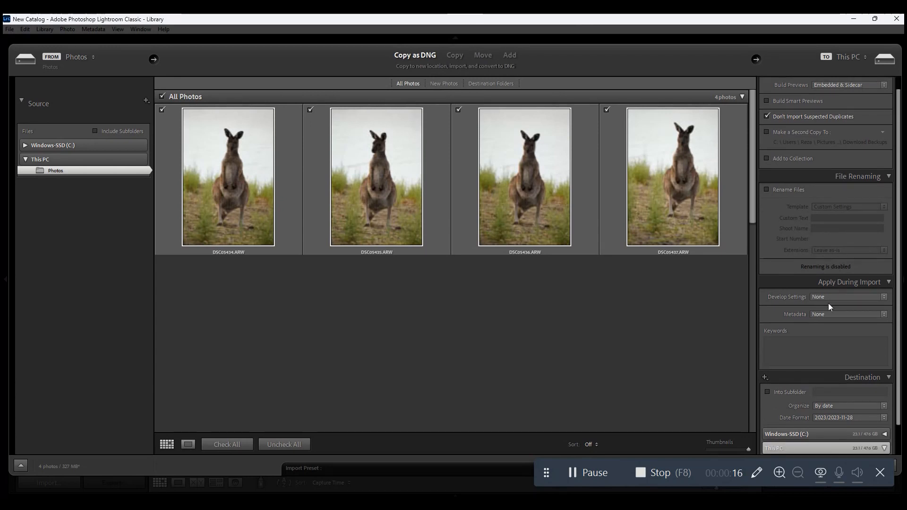
scroll(828, 303, "down", 1)
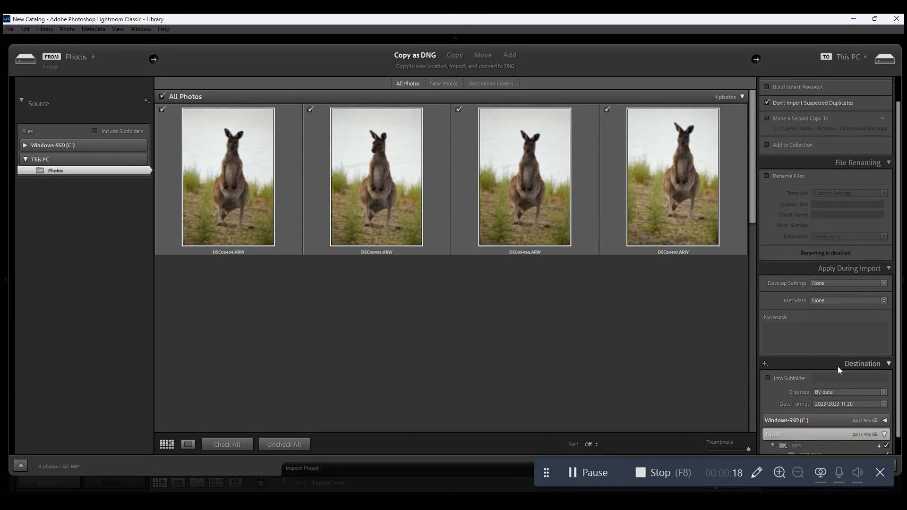
Switch the import method to Add and back to Move, comparing the file handling and destination settings each one offers.
left_click(508, 55)
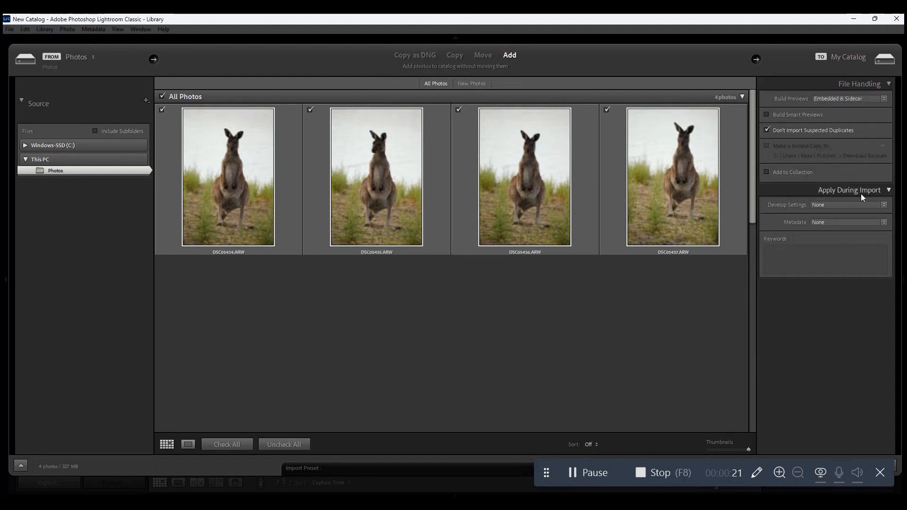
left_click(482, 56)
scroll(799, 298, "down", 2)
scroll(835, 375, "down", 1)
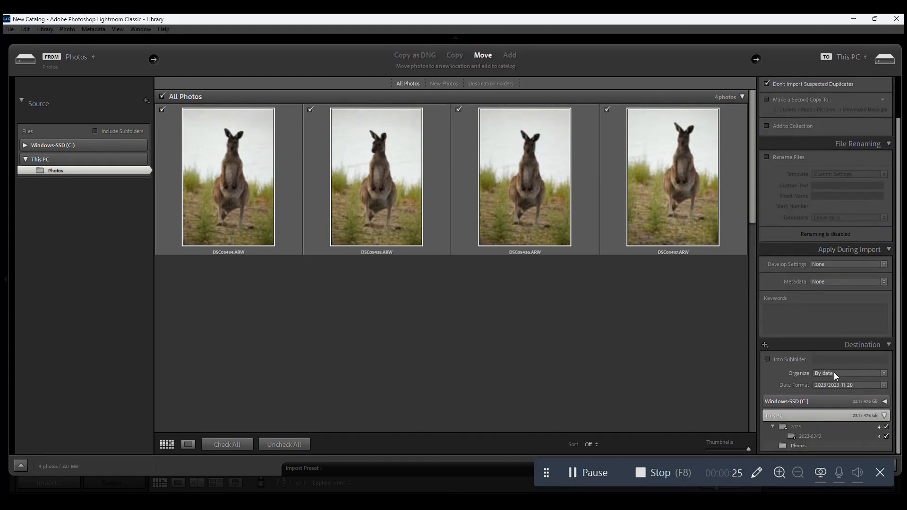
View the available Develop Settings presets and Metadata presets for the import, leaving both at None.
left_click(838, 265)
left_click(838, 264)
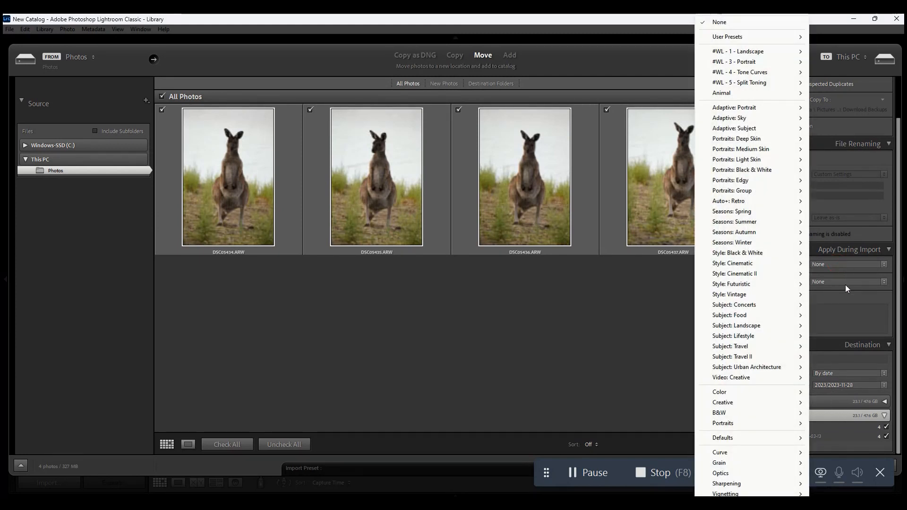
left_click(845, 307)
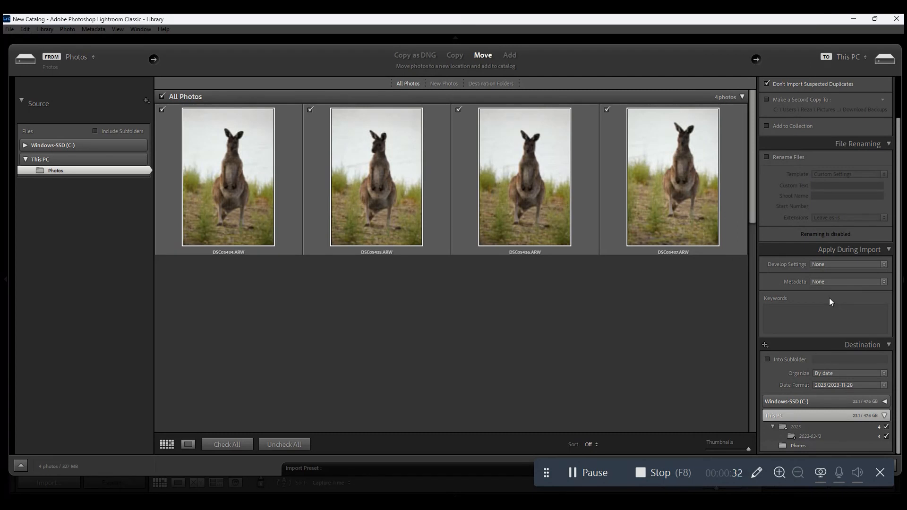
left_click(831, 282)
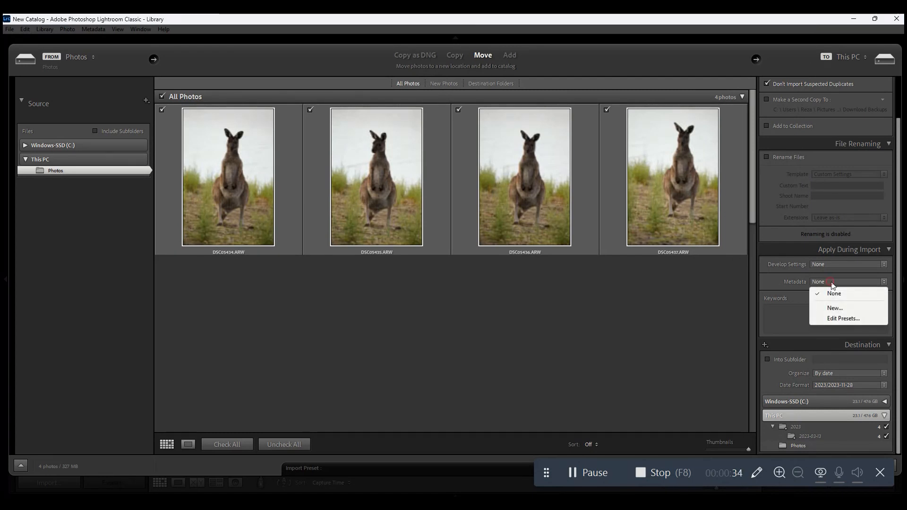
left_click(790, 310)
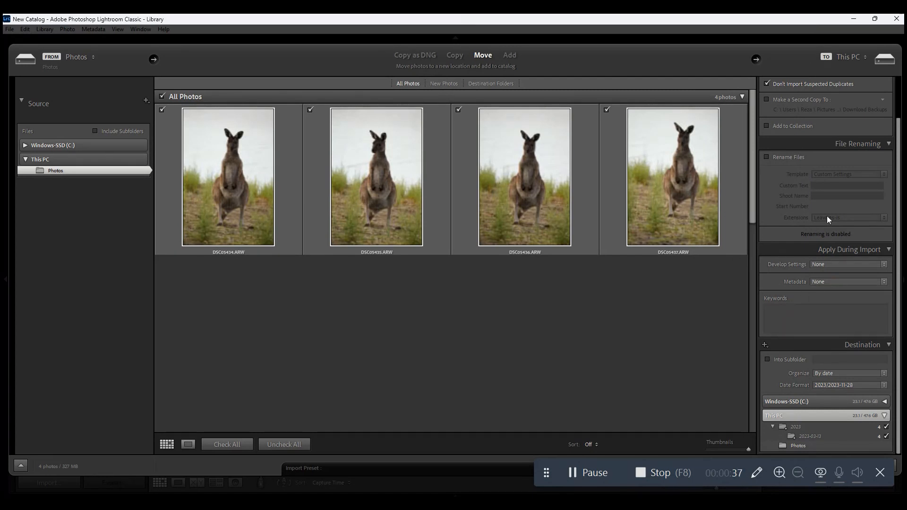
Turn the Rename Files option on and off again, and review the remaining import settings.
left_click(767, 157)
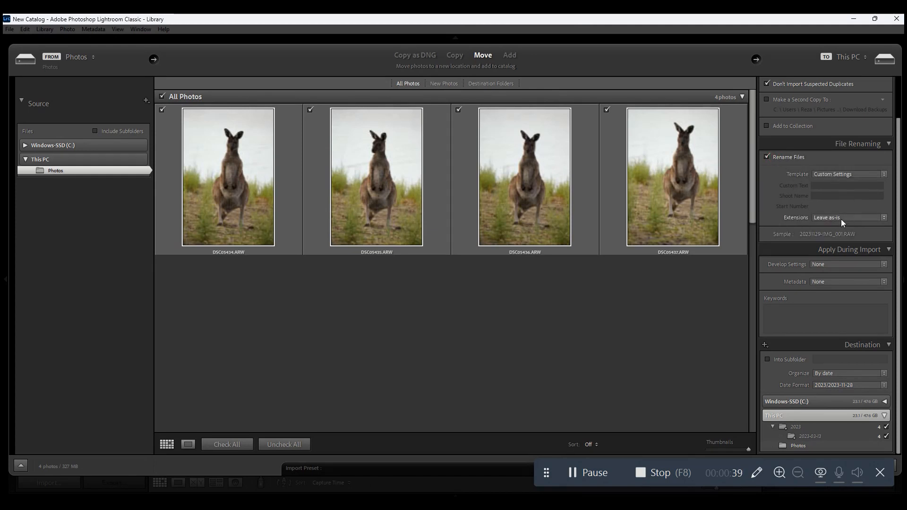
left_click(774, 157)
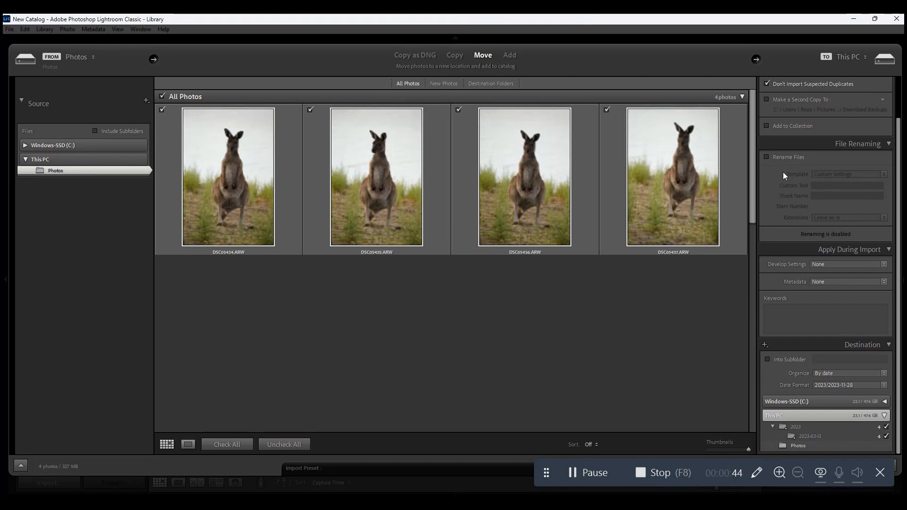
scroll(790, 124, "up", 2)
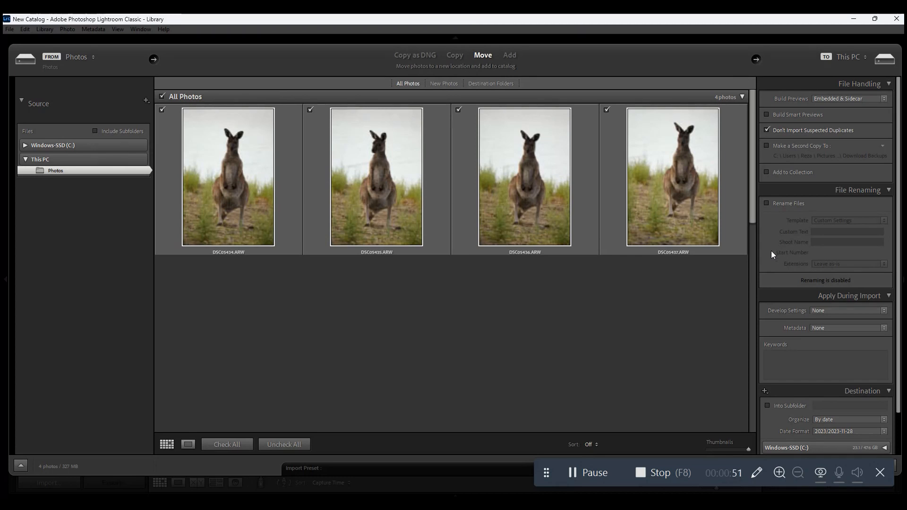
scroll(784, 258, "down", 2)
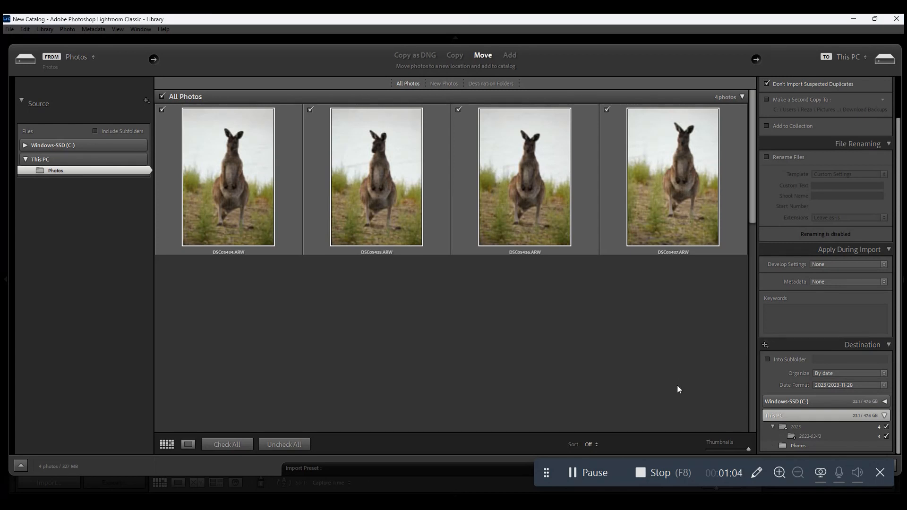
left_click(643, 480)
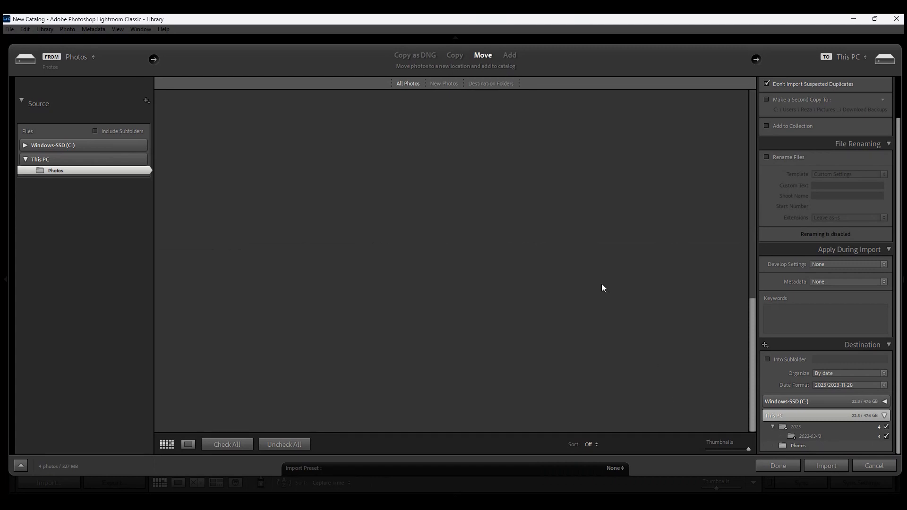
Set the import method to Add and reload the Photos source folder.
left_click(510, 56)
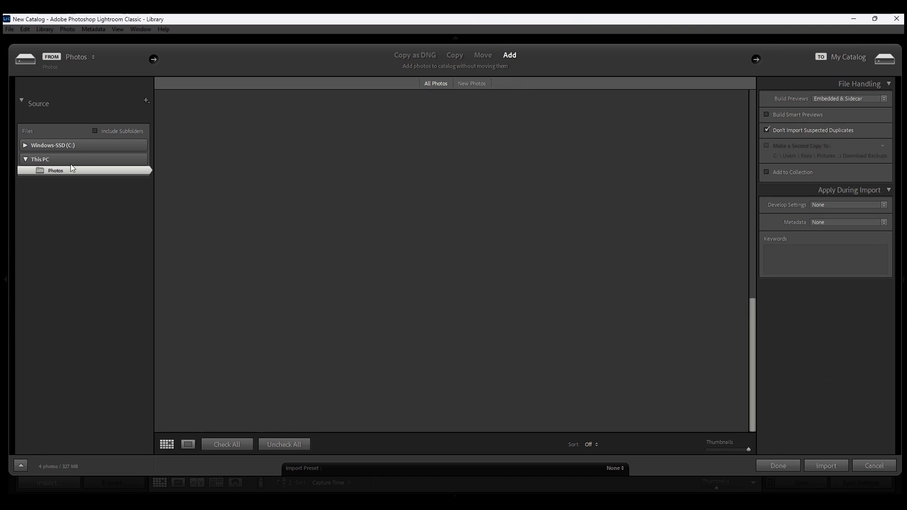
left_click(60, 171)
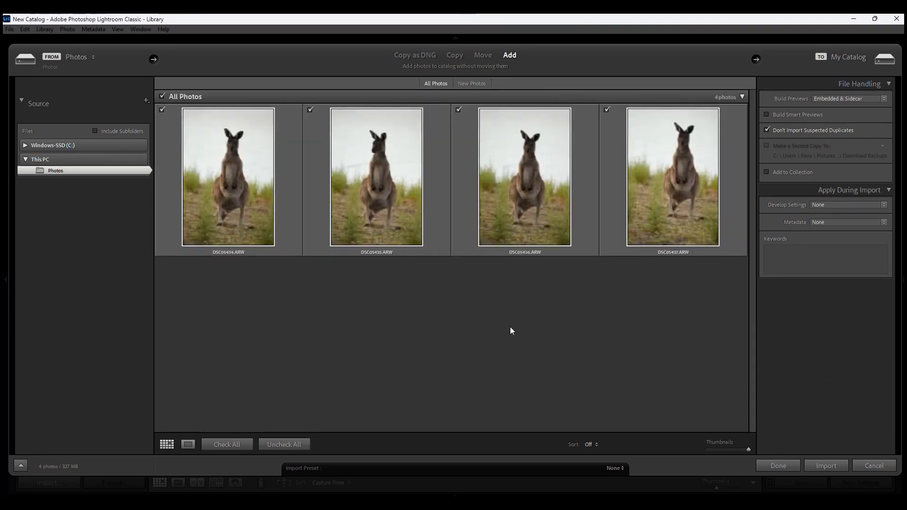
Look at the import preset choices and the dialog for saving current settings as a new preset, without creating one.
left_click(536, 471)
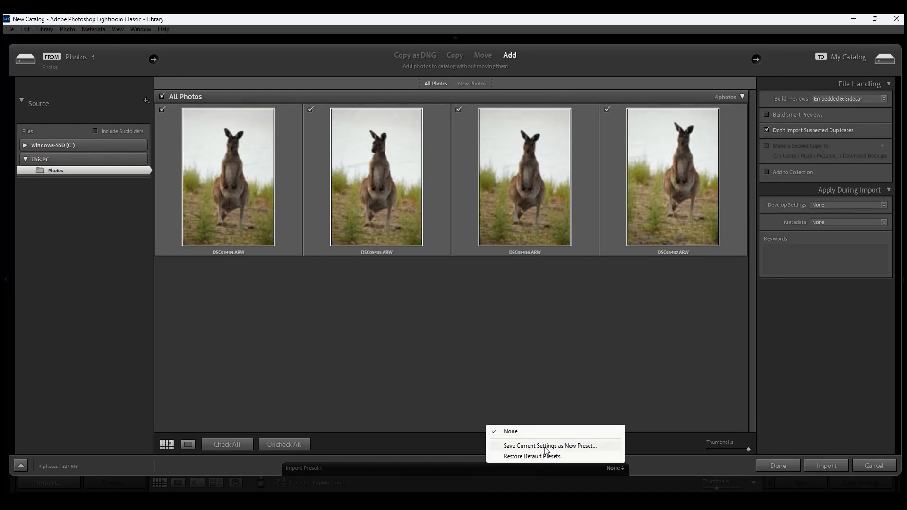
left_click(545, 446)
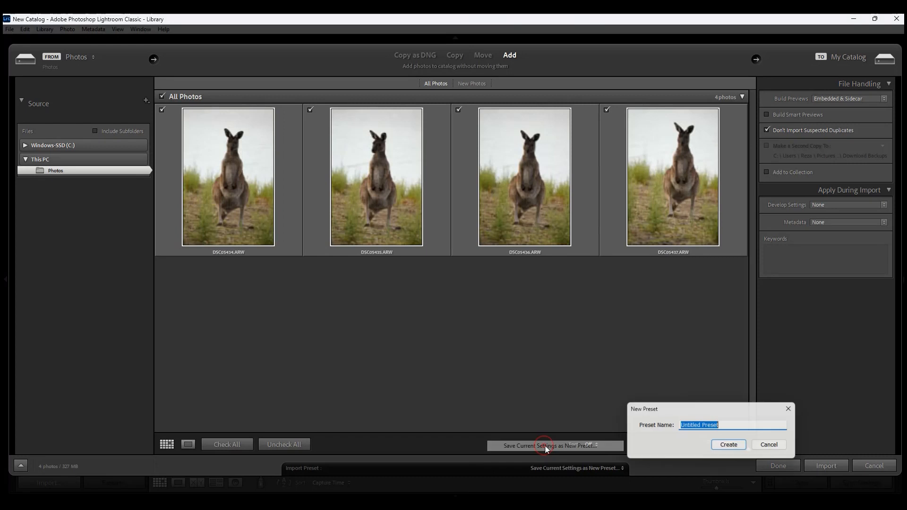
left_click(773, 446)
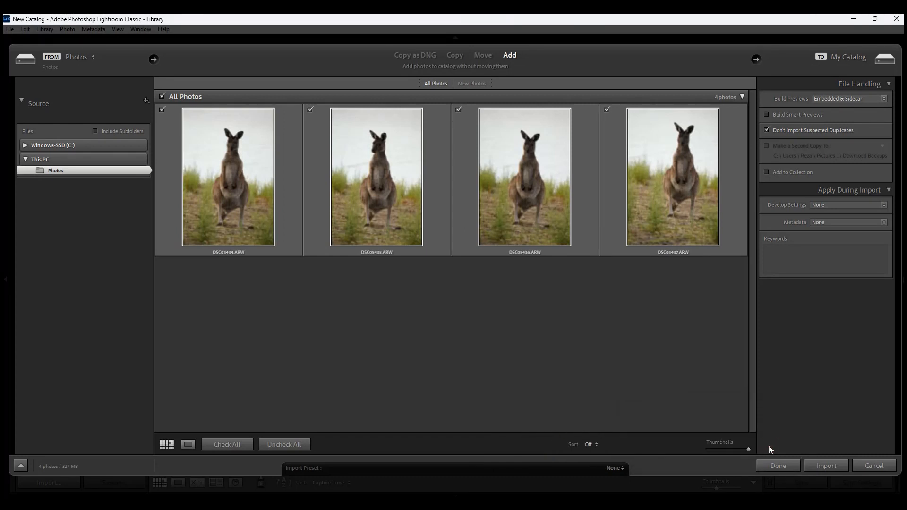
left_click(614, 467)
left_click(609, 455)
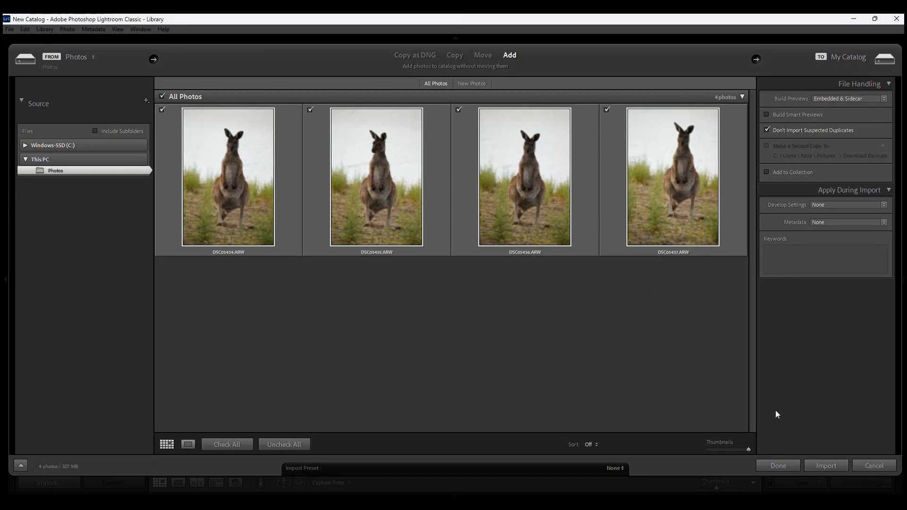
Import the checked kangaroo photos into the catalog and view the first one in the Develop module, dismissing the Point Color introduction.
left_click(835, 466)
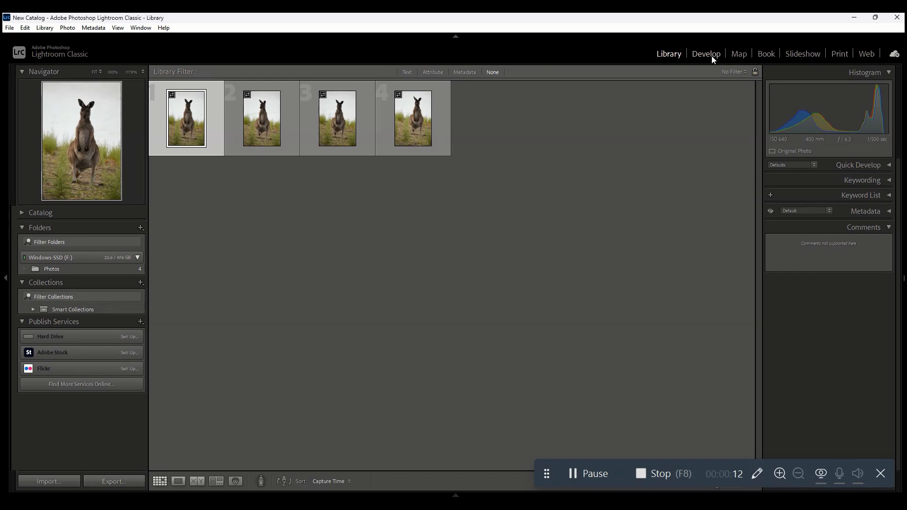
left_click(695, 54)
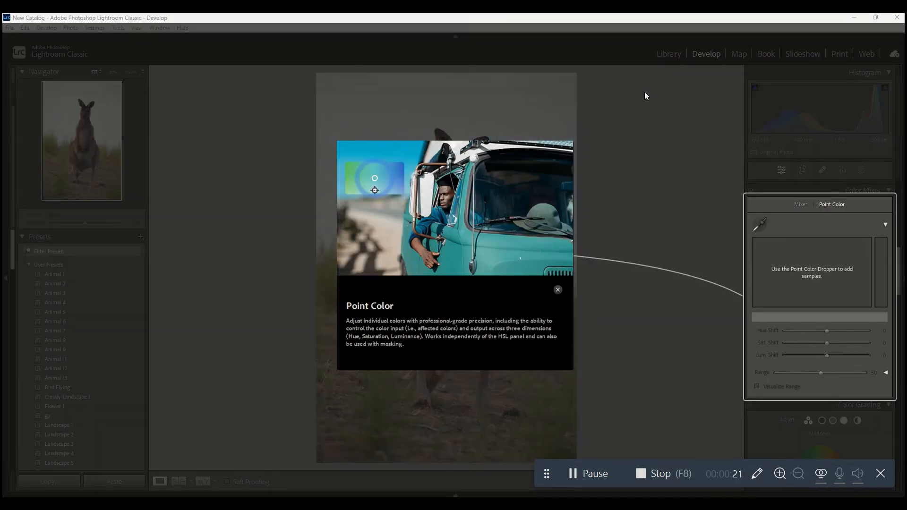
left_click(557, 288)
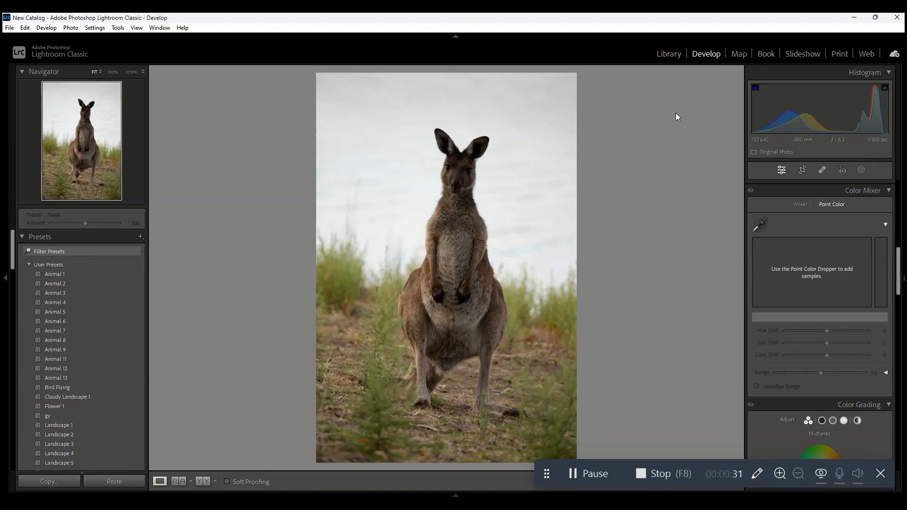
Look through the other modules, including Book and Print, and return to Develop.
left_click(739, 53)
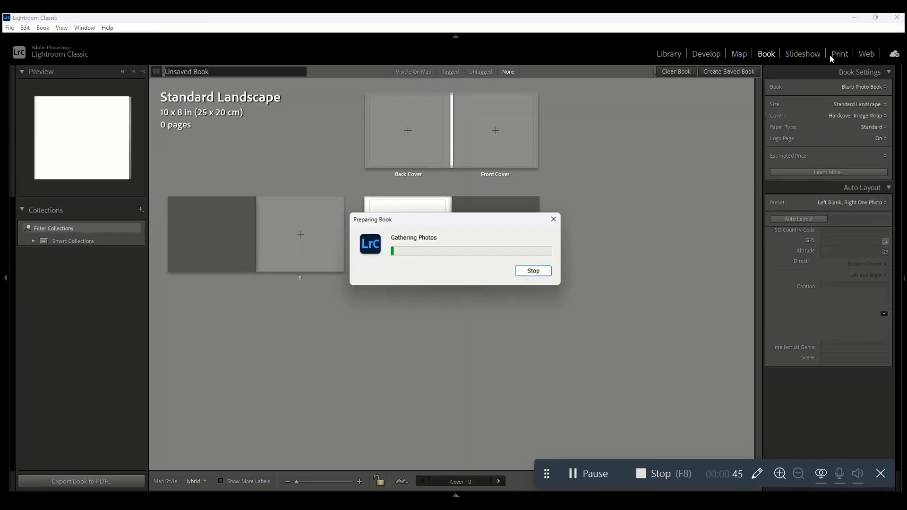
left_click(839, 54)
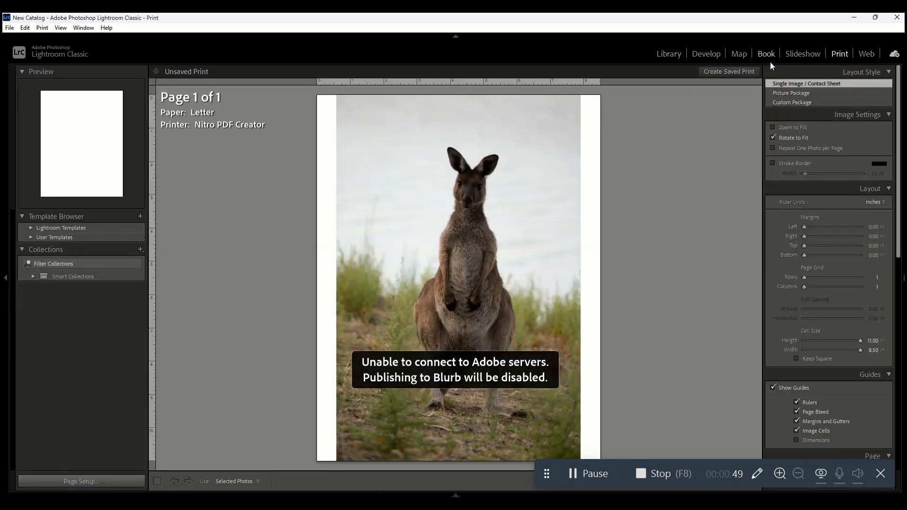
left_click(705, 56)
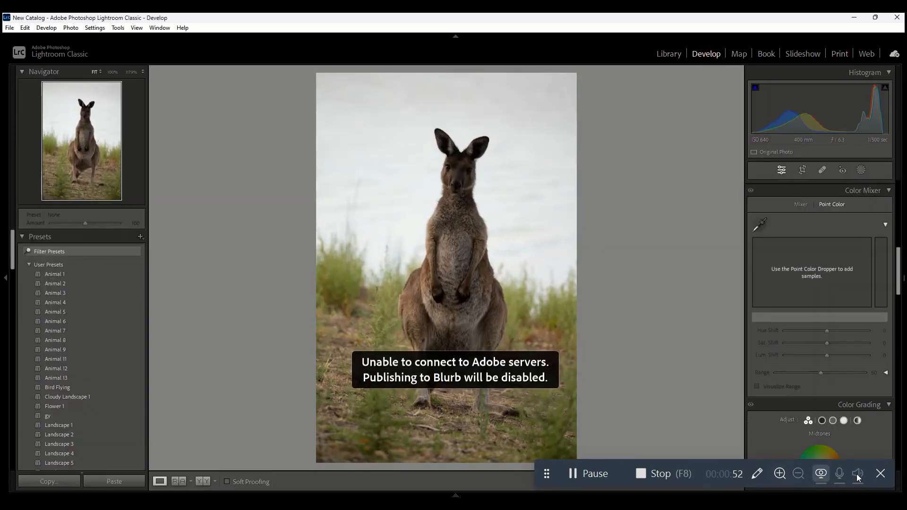
left_click(640, 474)
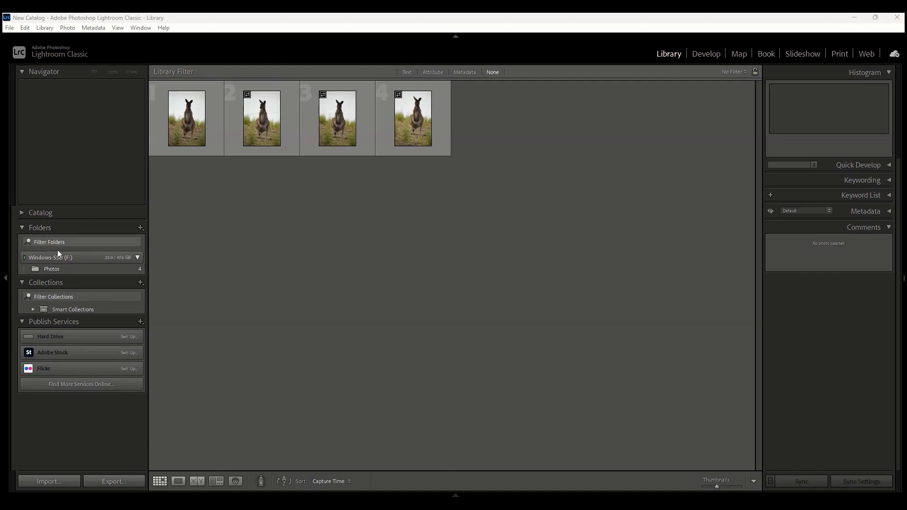
Show the metadata details of the fourth photo in the Photos folder, including its Title field.
left_click(53, 268)
left_click(889, 211)
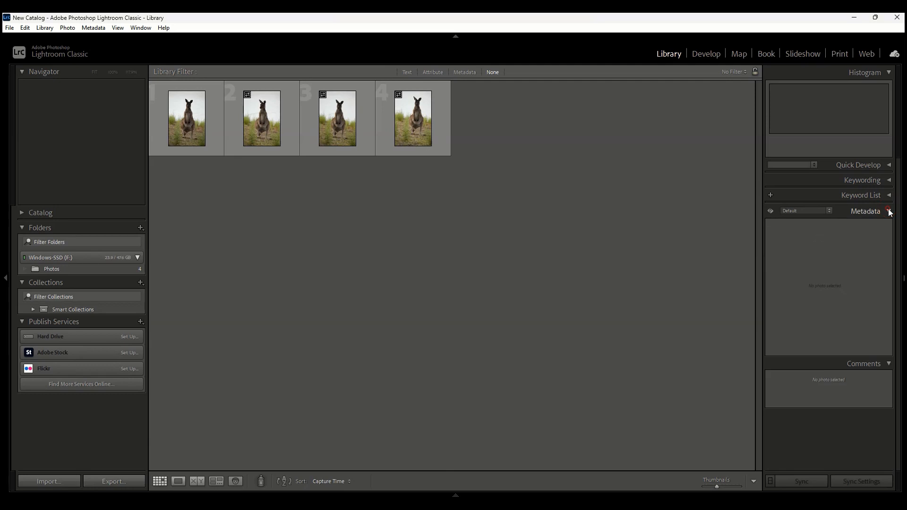
left_click(415, 135)
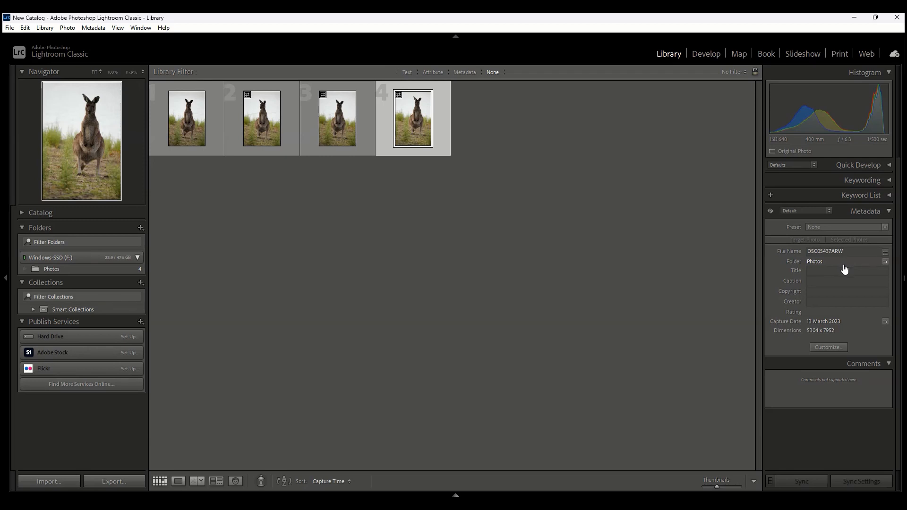
left_click(850, 274)
Hide and restore the Library toolbar, and switch the fourth photo to Loupe view.
key("t")
key("t")
left_click(178, 481)
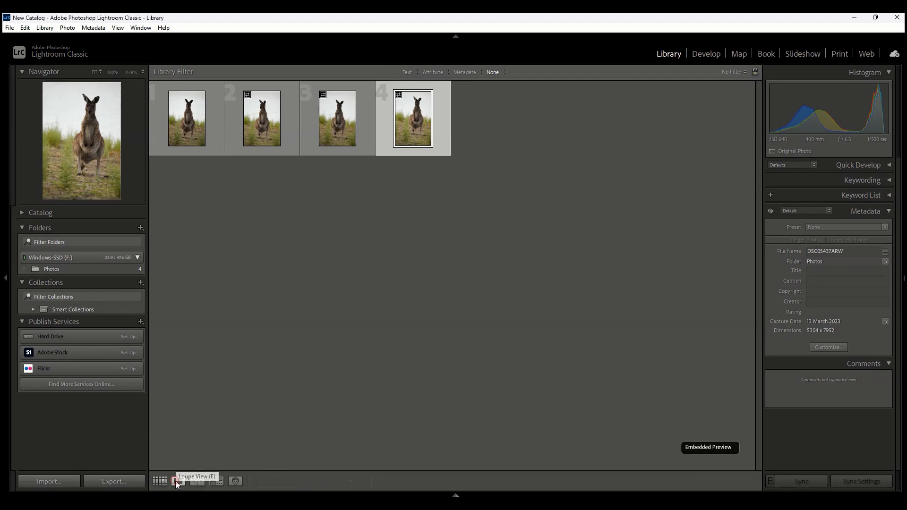
Look at the kangaroo photos in Compare, Grid, Loupe and People views, finishing with the first photo in Loupe view.
left_click(194, 481)
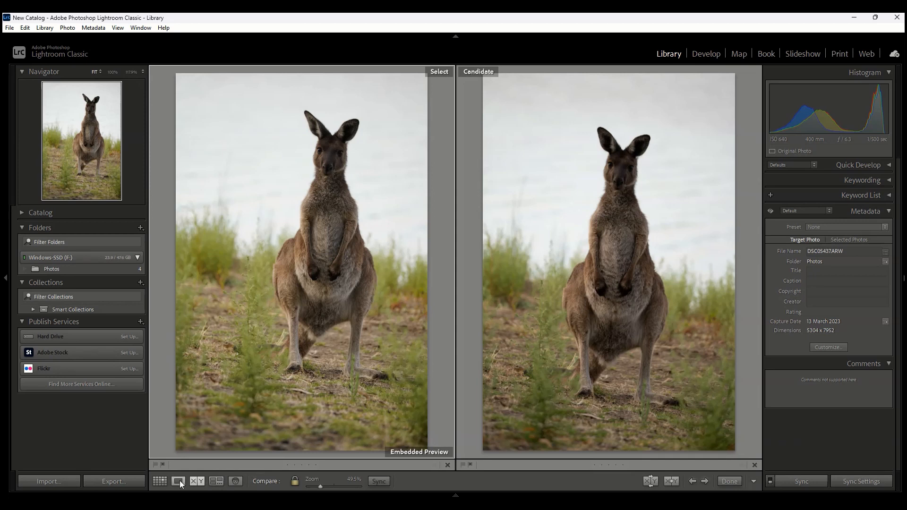
left_click(162, 481)
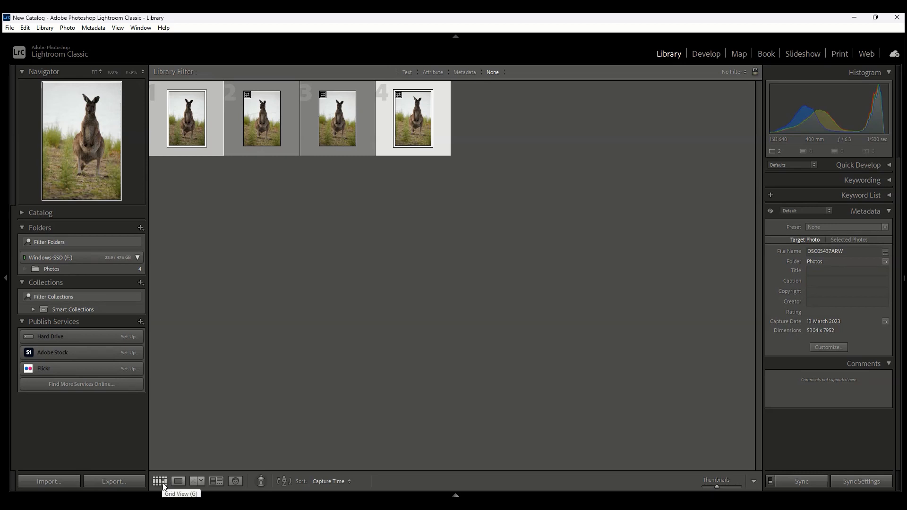
left_click(178, 482)
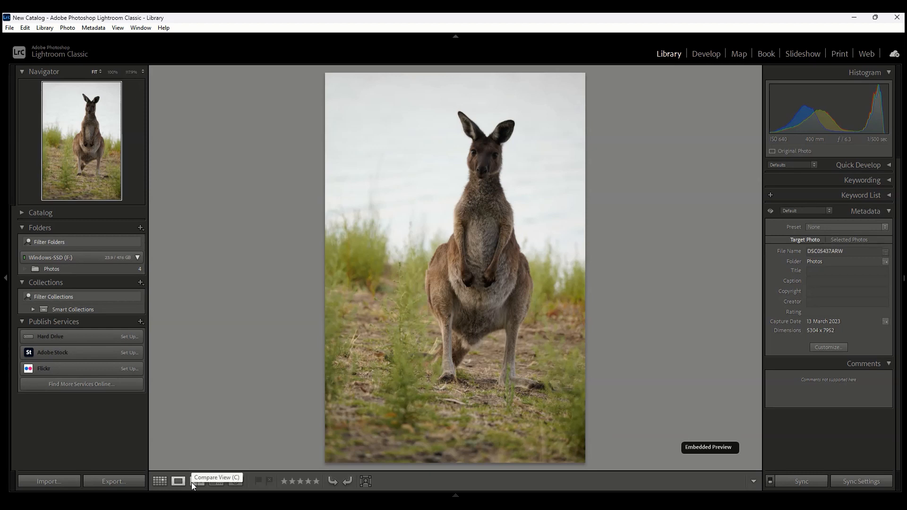
left_click(191, 483)
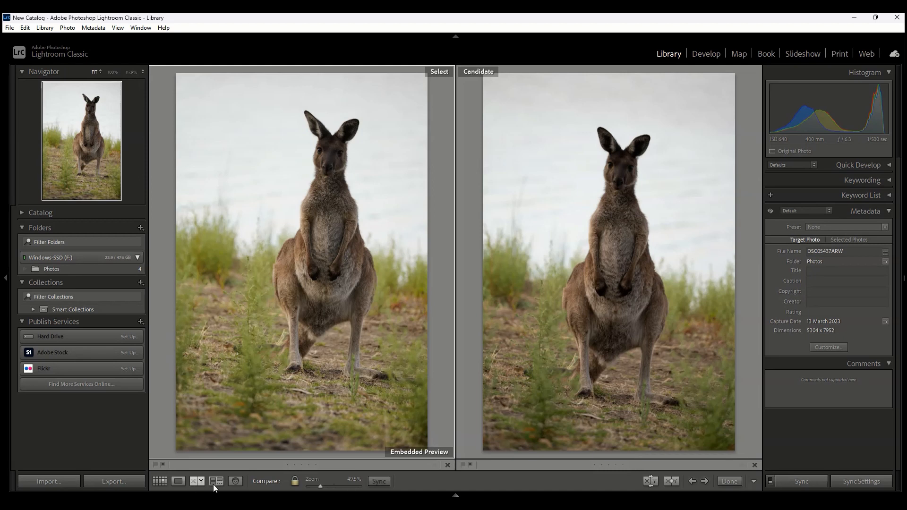
left_click(232, 482)
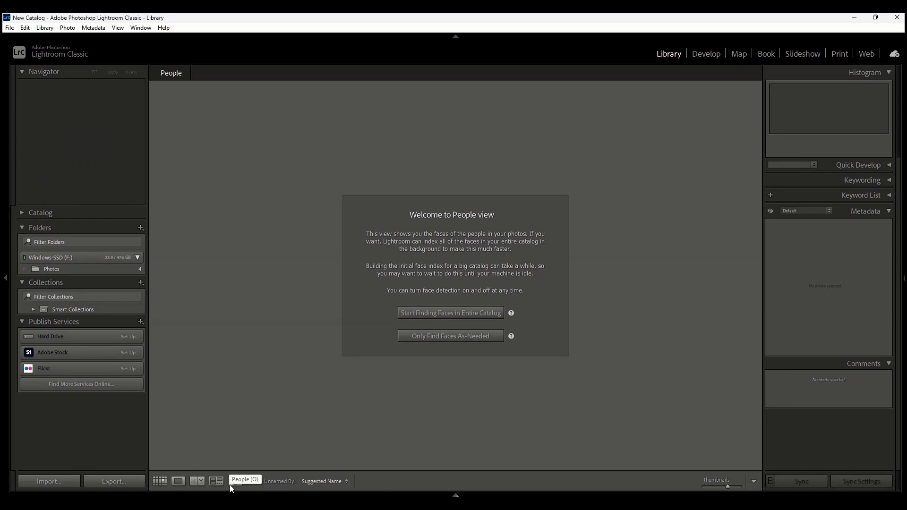
left_click(162, 481)
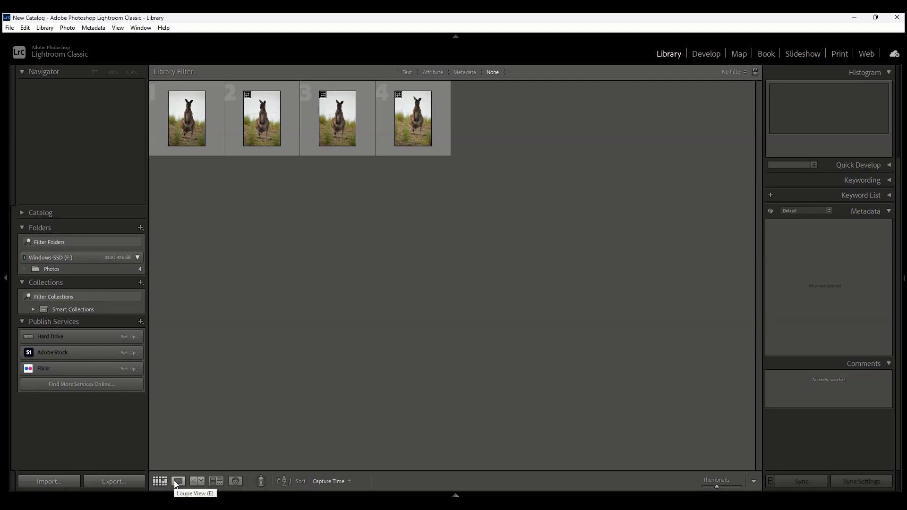
left_click(174, 481)
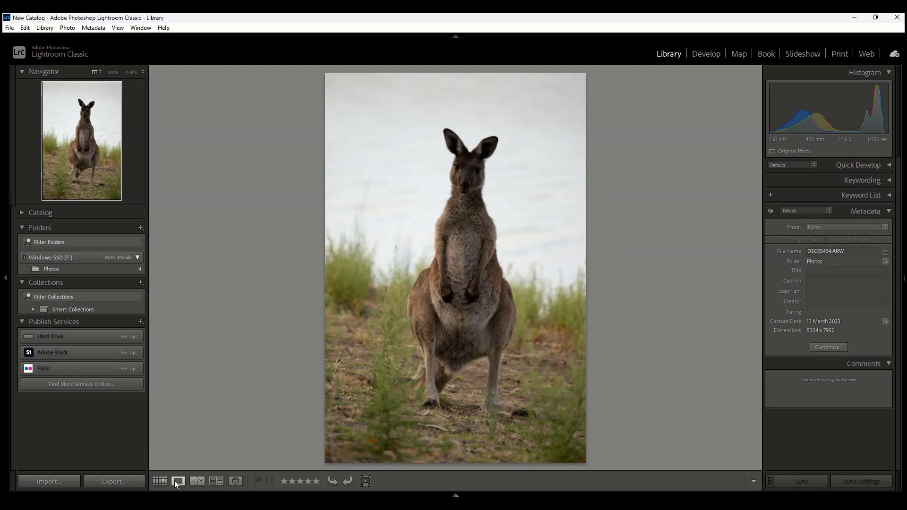
Pin the filmstrip open below the first kangaroo photo in Loupe view.
mouse_move(456, 494)
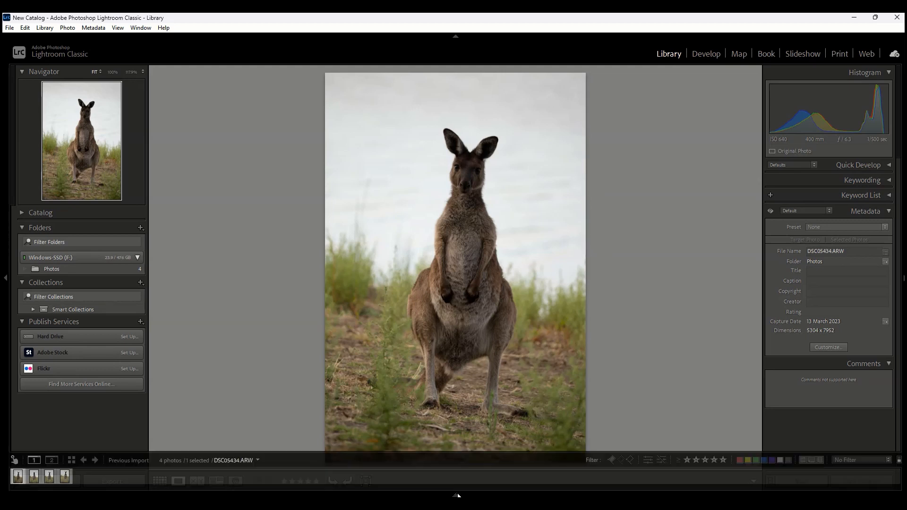
left_click(457, 493)
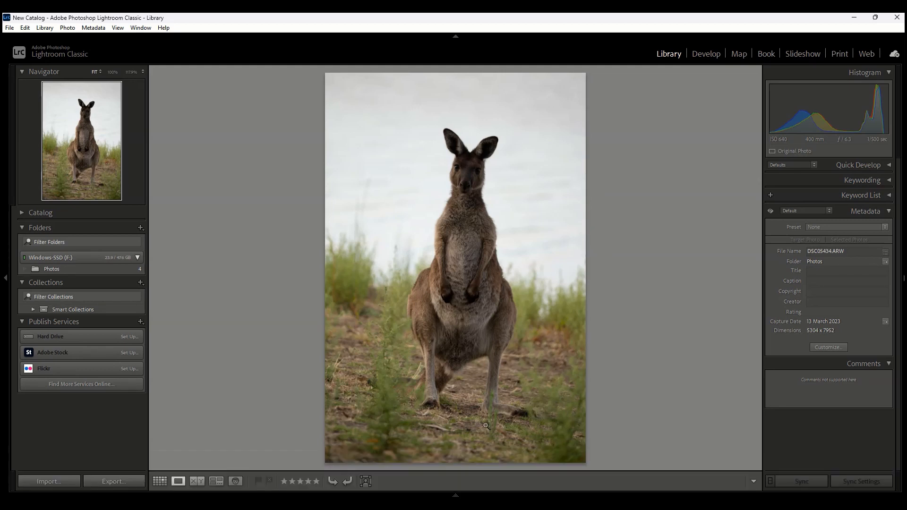
left_click(457, 493)
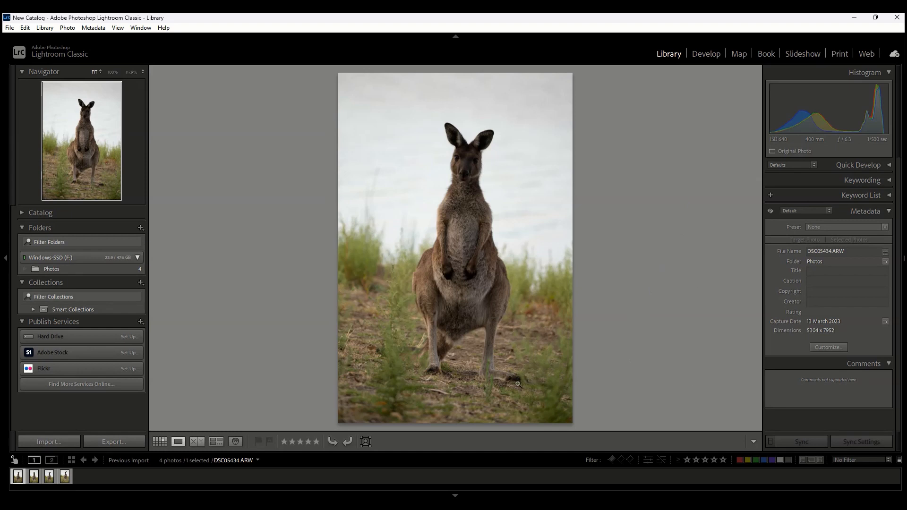
Open the first kangaroo photo in Develop, reset its Exposure, and set it to +1.12.
key("d")
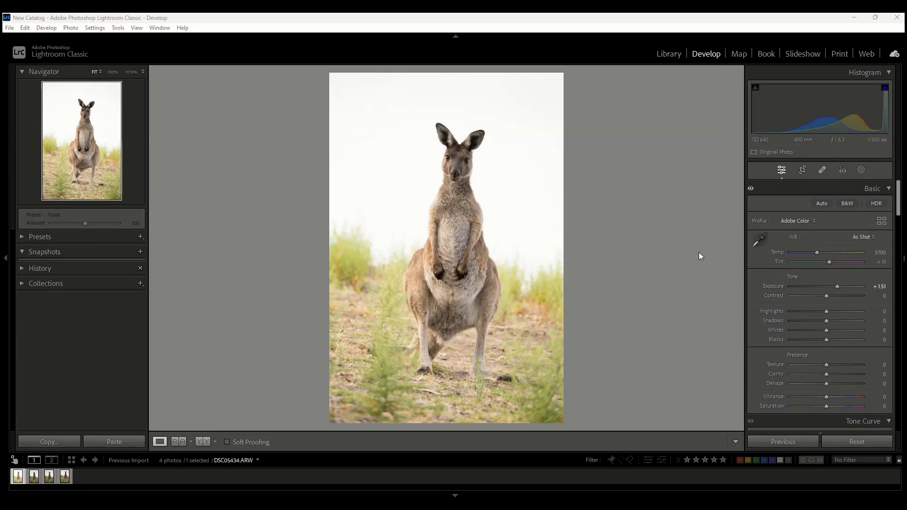
double_click(837, 286)
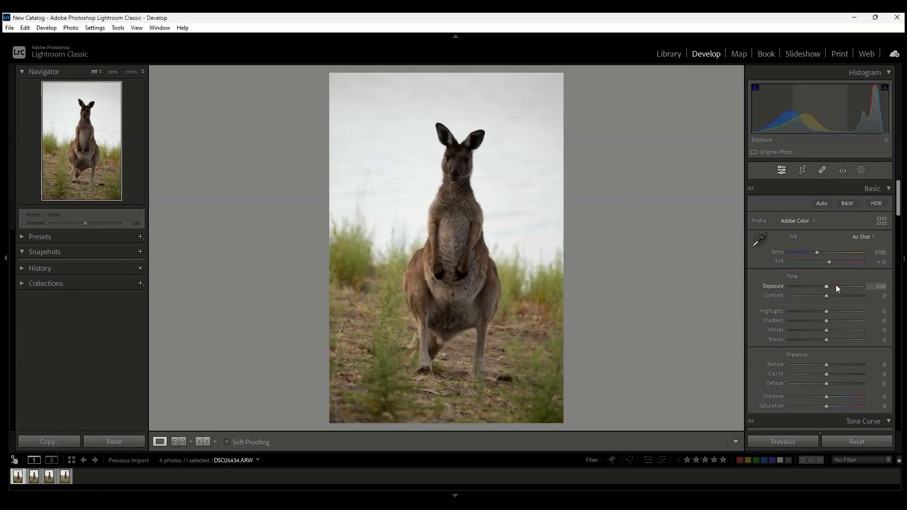
left_click_drag(826, 286, 838, 286)
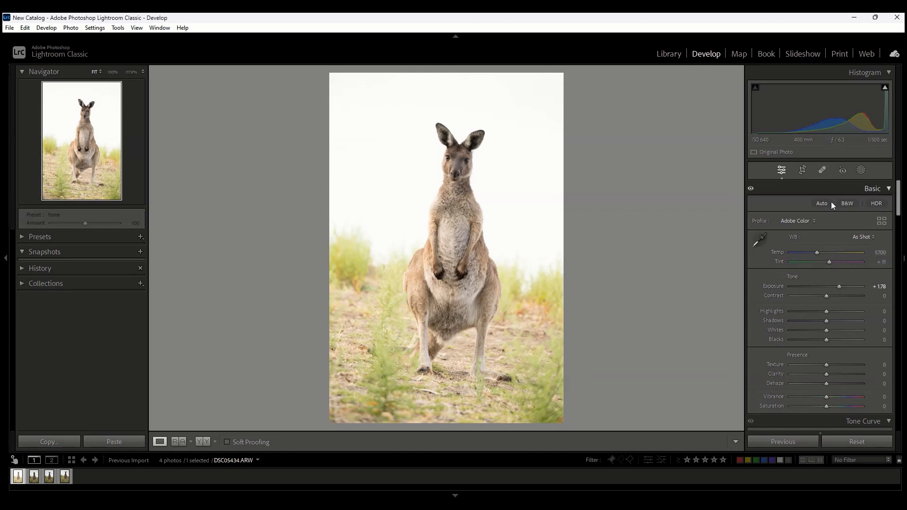
scroll(837, 328, "down", 3)
scroll(836, 328, "down", 3)
scroll(835, 328, "up", 6)
mouse_move(840, 286)
left_mouse_down()
mouse_move(812, 285)
mouse_move(848, 287)
mouse_move(834, 286)
left_mouse_up()
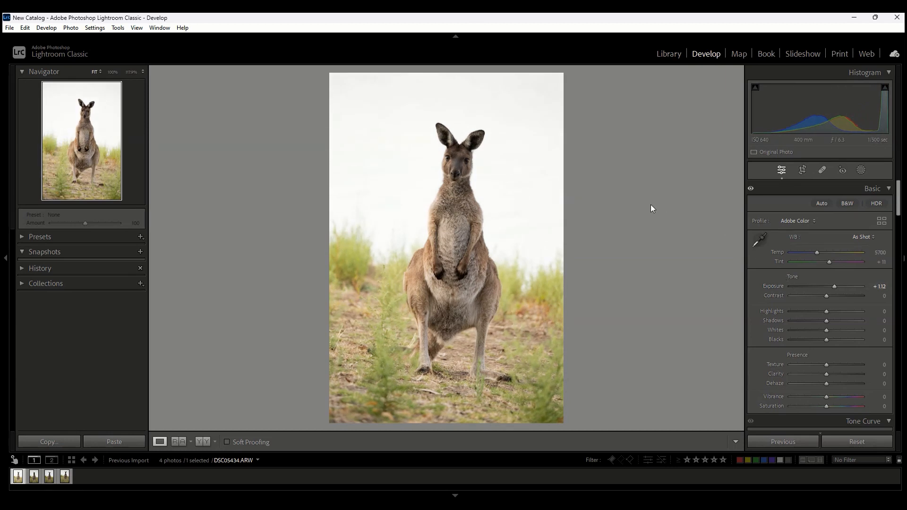
Look through the Develop adjustments from Basic past Tone Curve and Color Mixer to Color Grading, and return to Basic.
scroll(758, 272, "down", 5)
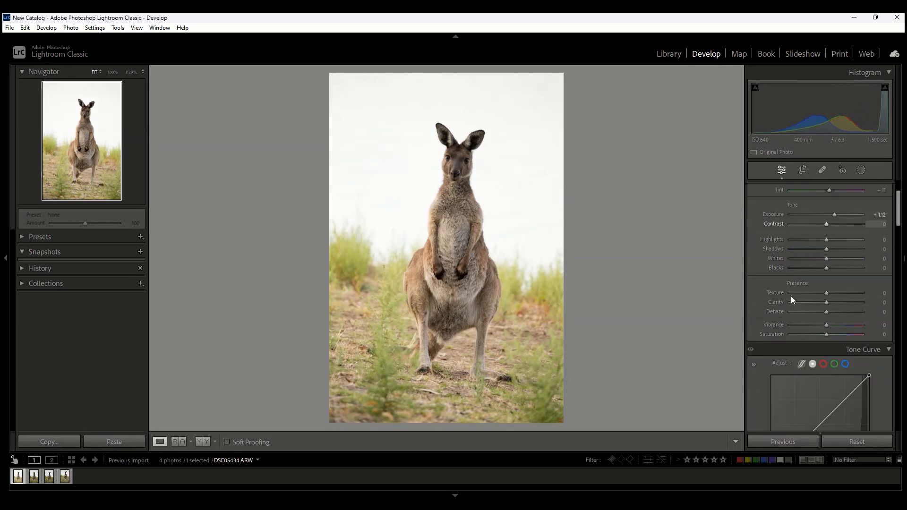
scroll(804, 291, "down", 3)
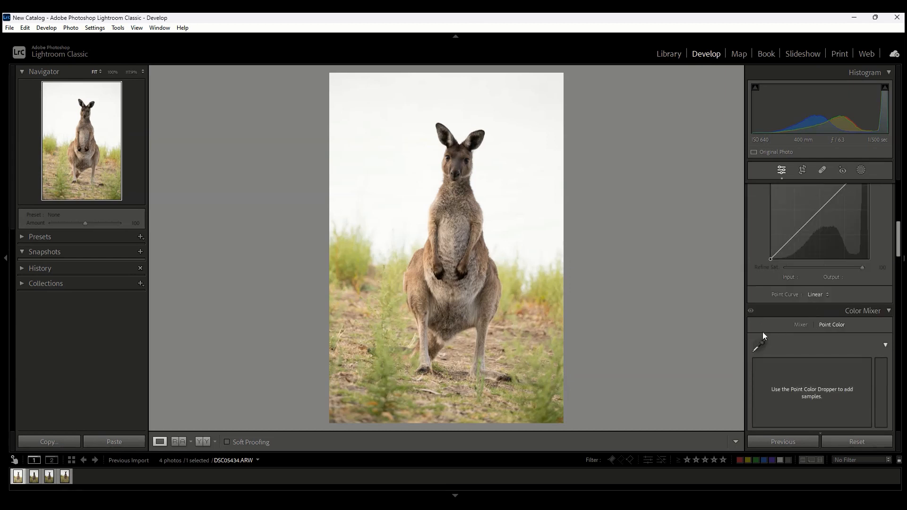
scroll(789, 321, "down", 2)
scroll(789, 320, "down", 6)
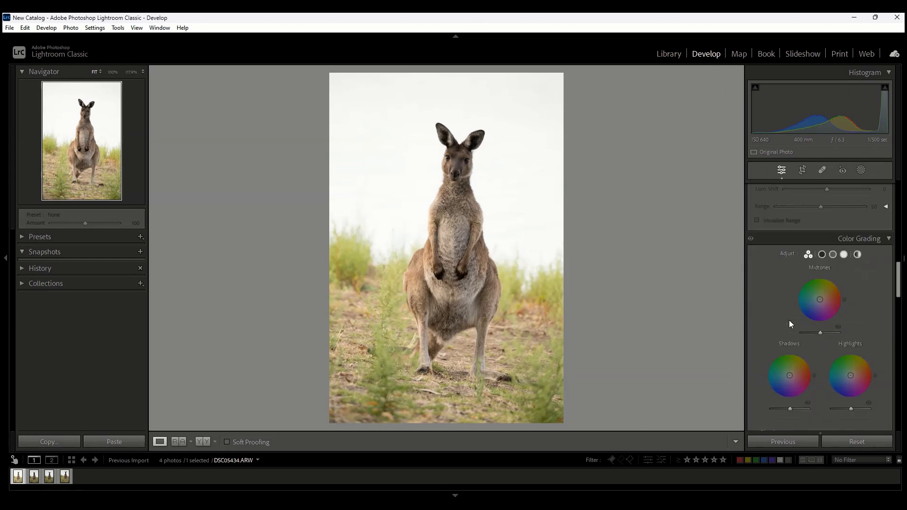
scroll(789, 319, "up", 12)
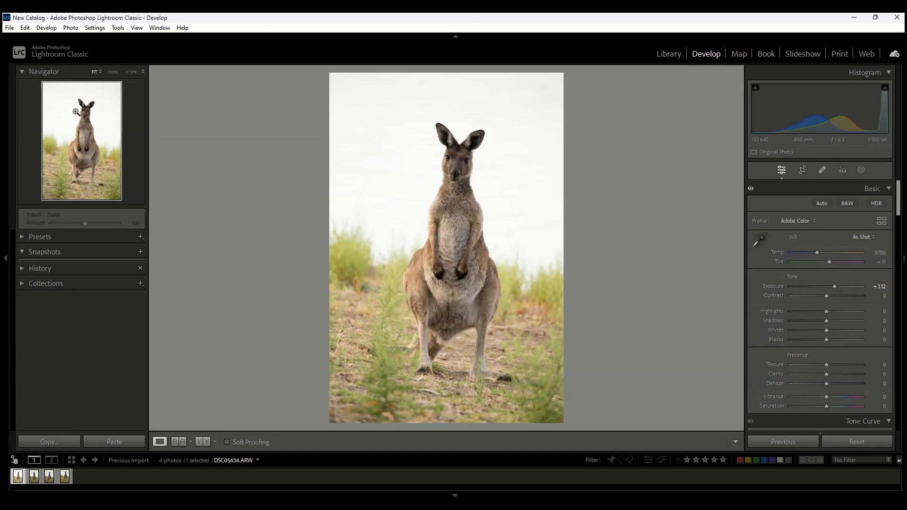
Try to apply the Enhance Portrait preset from the Adaptive: Portrait group to the first photo.
left_click(24, 238)
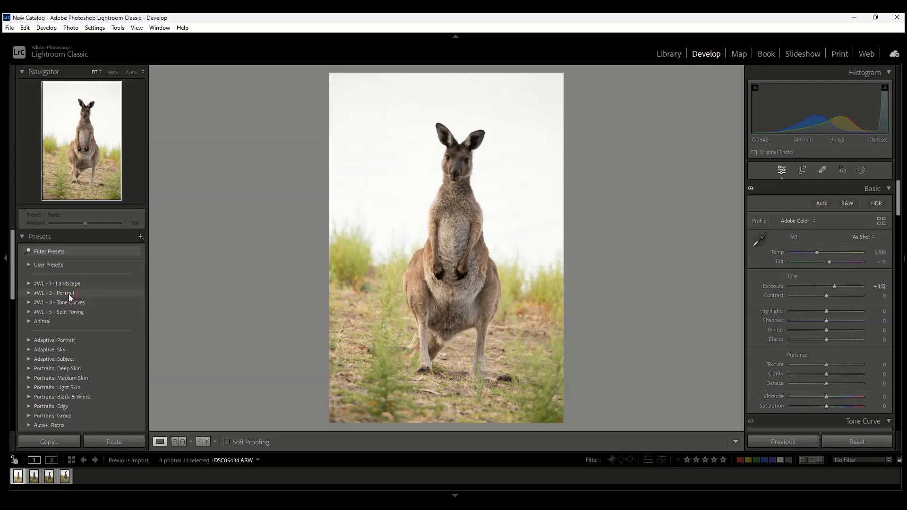
left_click(29, 340)
left_click(57, 348)
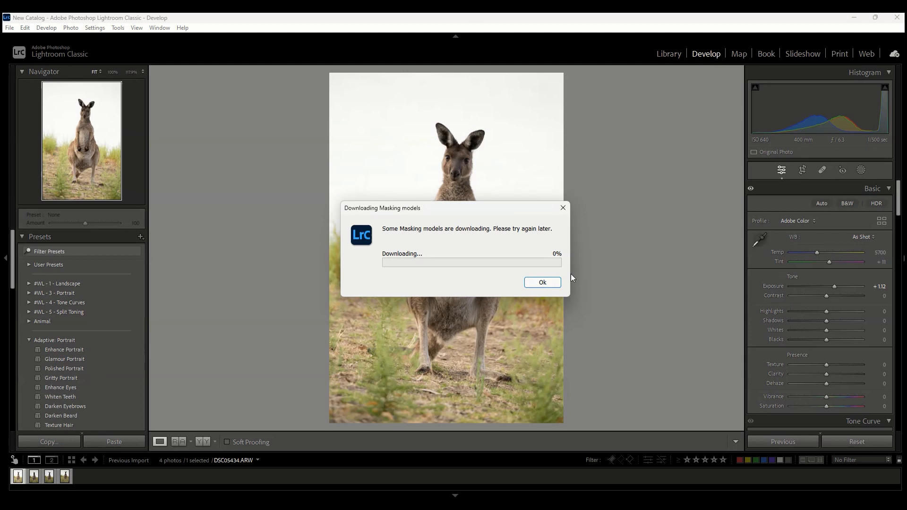
left_click(542, 282)
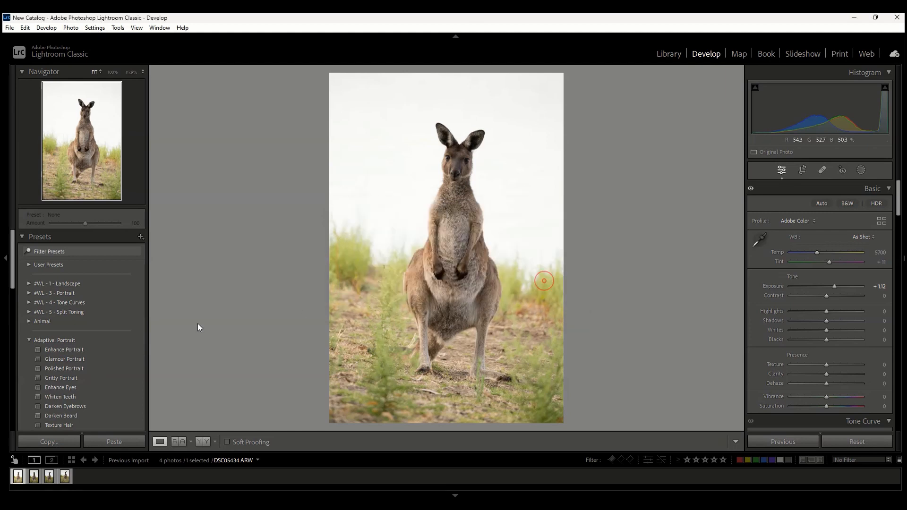
Try to apply the P1 - Modern Film preset from the #WL - 3 - Portrait group, and collapse the presets.
left_click(36, 293)
left_click(61, 302)
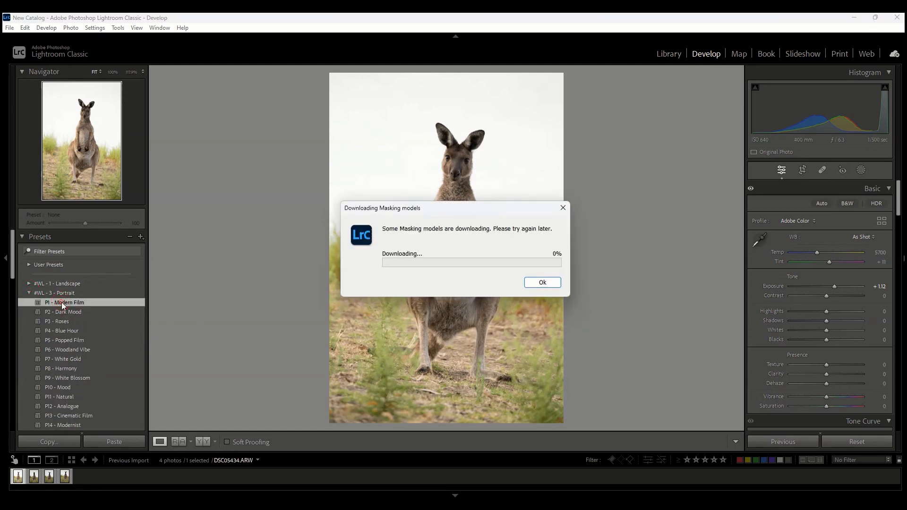
left_click(543, 283)
left_click(545, 282)
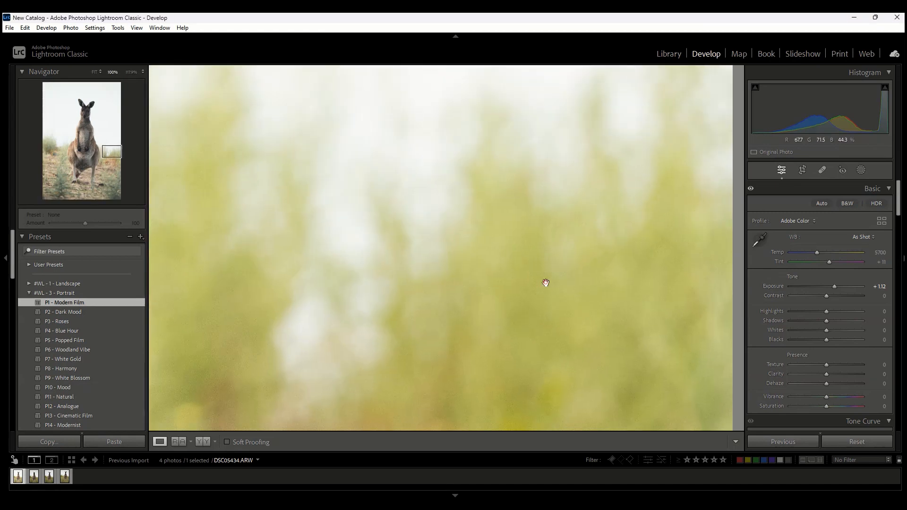
left_click(546, 283)
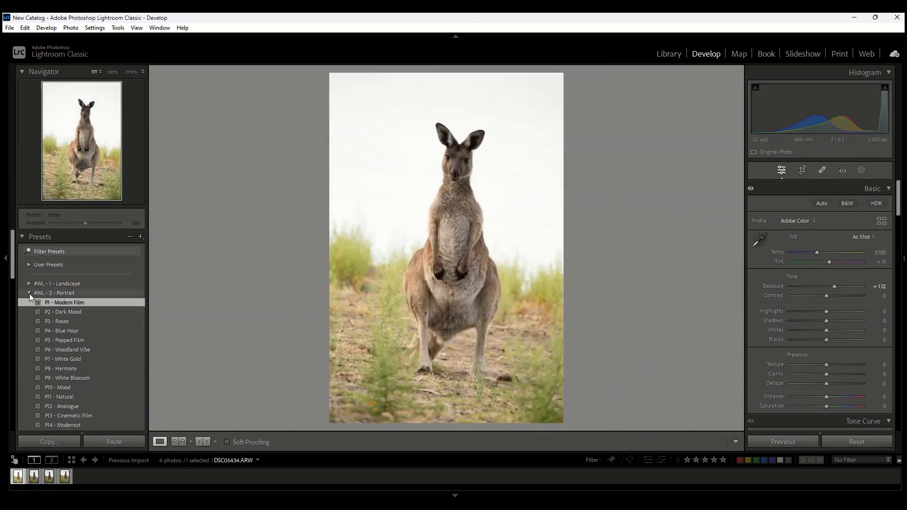
left_click(29, 293)
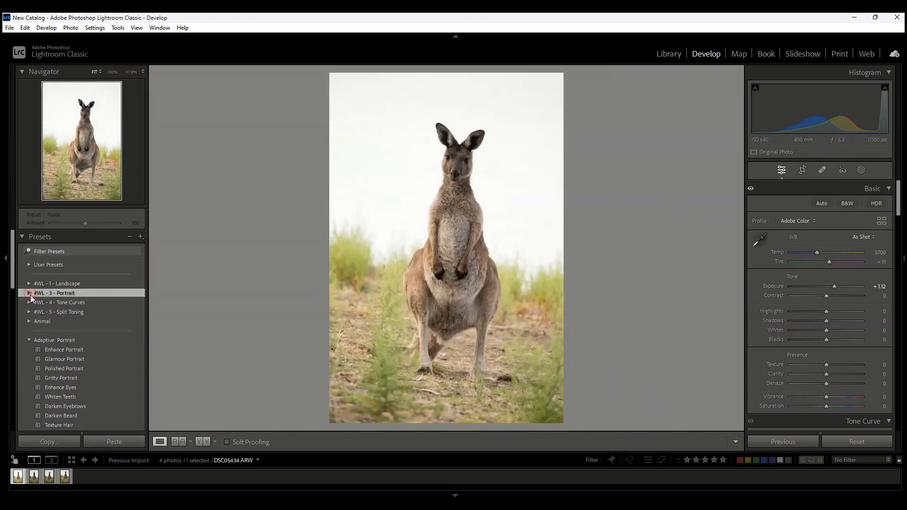
left_click(23, 236)
Create a snapshot of the photo's current edit, keeping the default snapshot name.
left_click(21, 252)
left_click(24, 252)
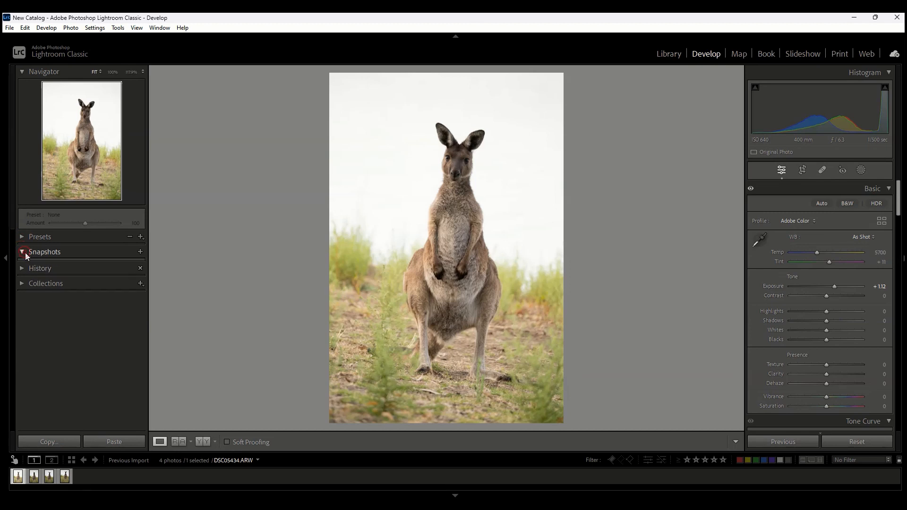
left_click(140, 251)
left_click(751, 425)
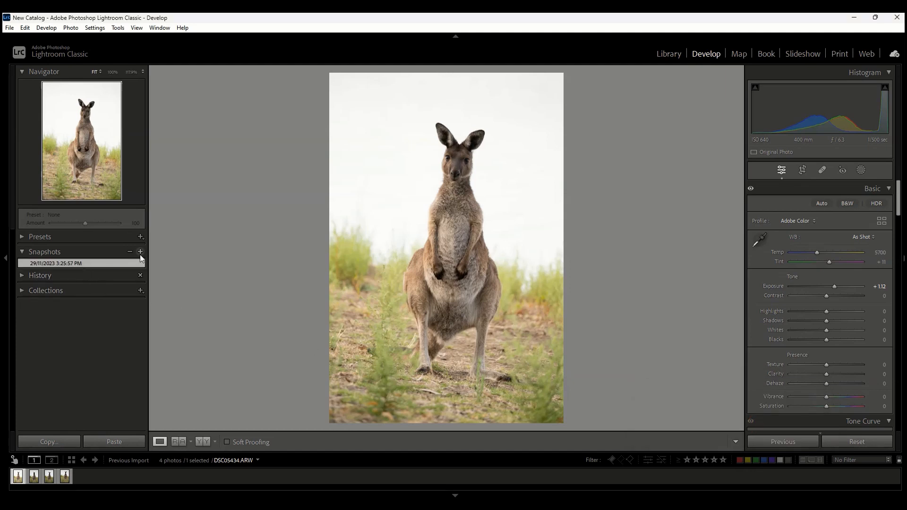
Lower the photo's Exposure to -2.83 and create a second snapshot with its default name.
left_click_drag(834, 286, 805, 287)
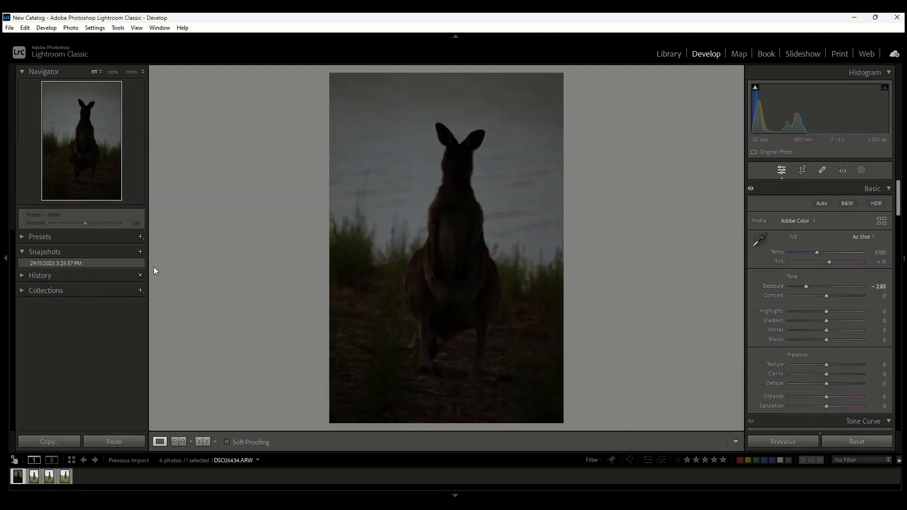
left_click(141, 251)
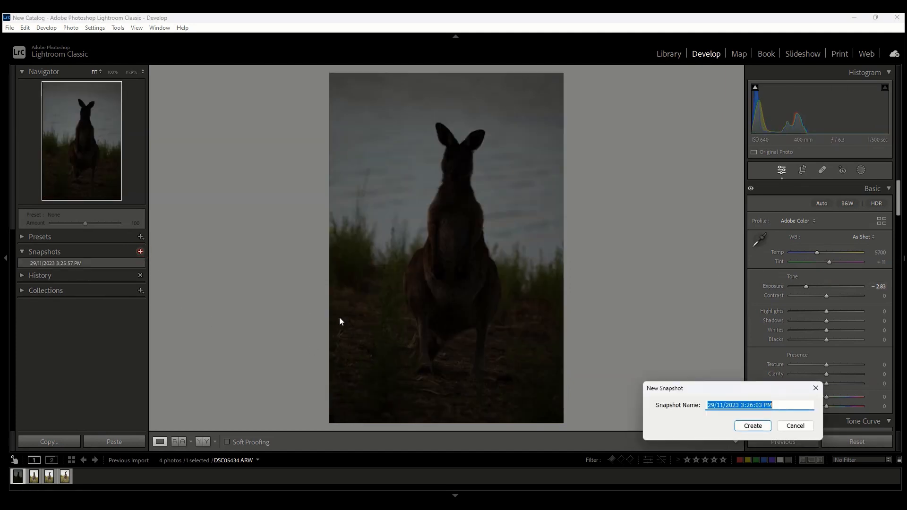
left_click(752, 426)
Compare the two snapshots by switching between them, finishing on the first, brighter one.
left_click(81, 264)
left_click(81, 264)
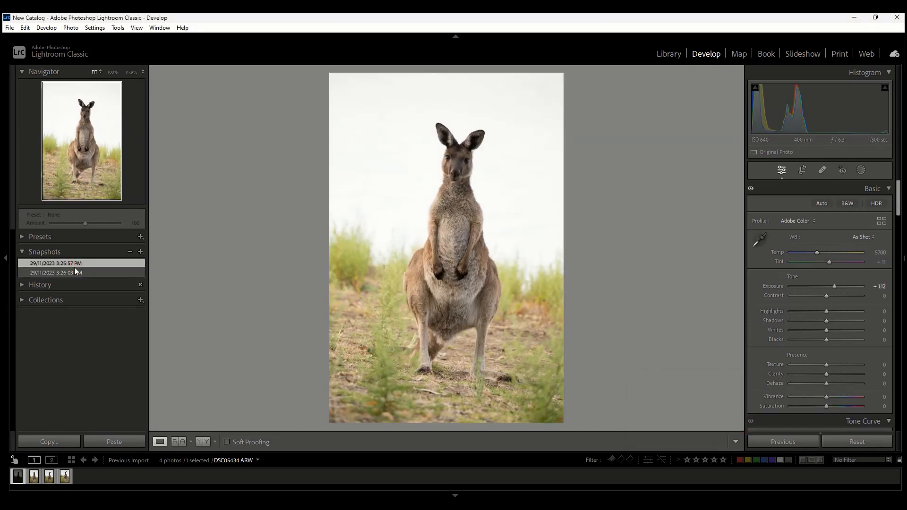
left_click(72, 271)
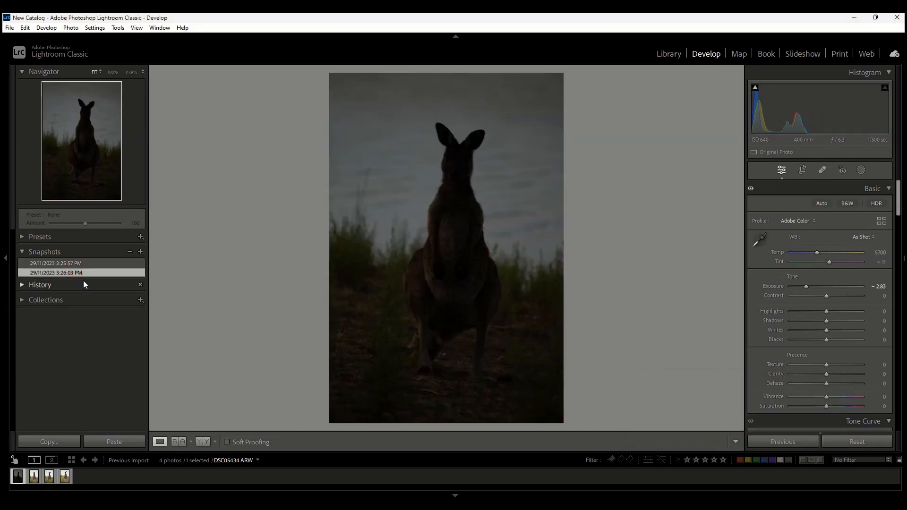
left_click(72, 265)
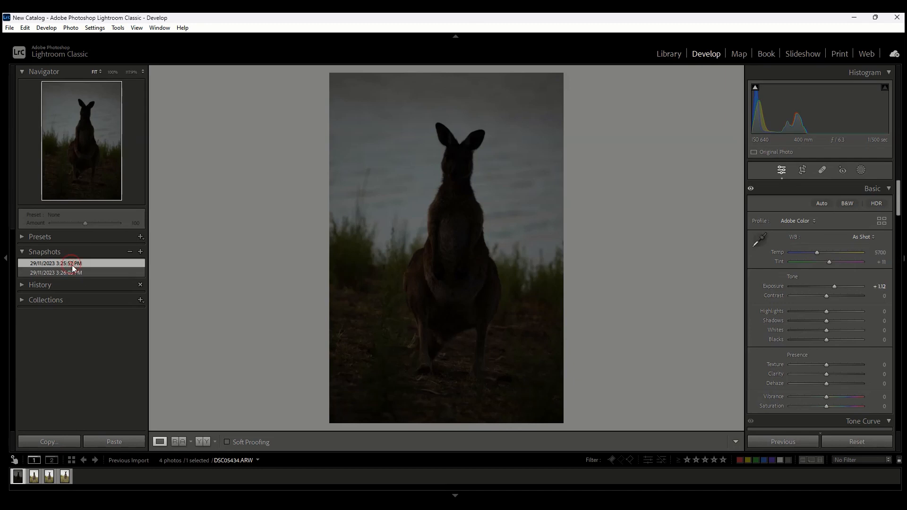
Step through the photo's earlier states in History, return it to the Exposure 1.78 state, and collapse History.
left_click(25, 284)
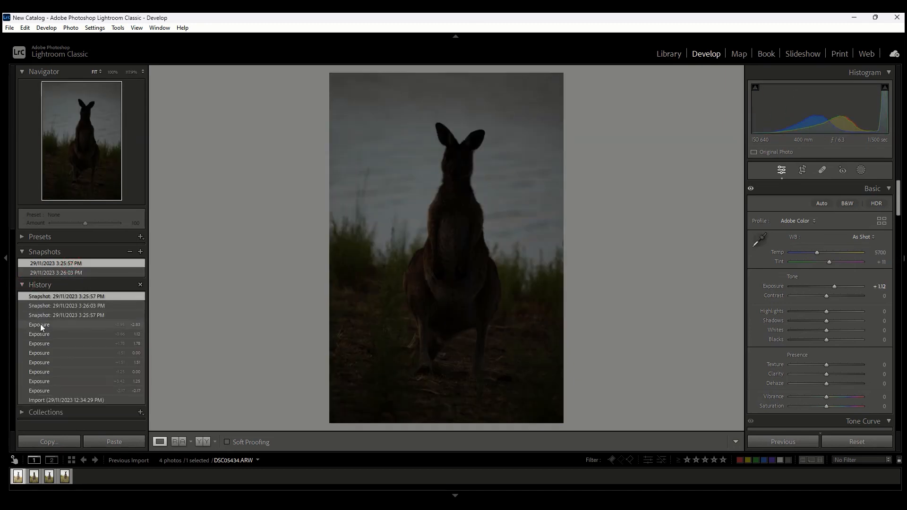
left_click(41, 325)
left_click(39, 343)
left_click(40, 362)
left_click(42, 381)
left_click(45, 315)
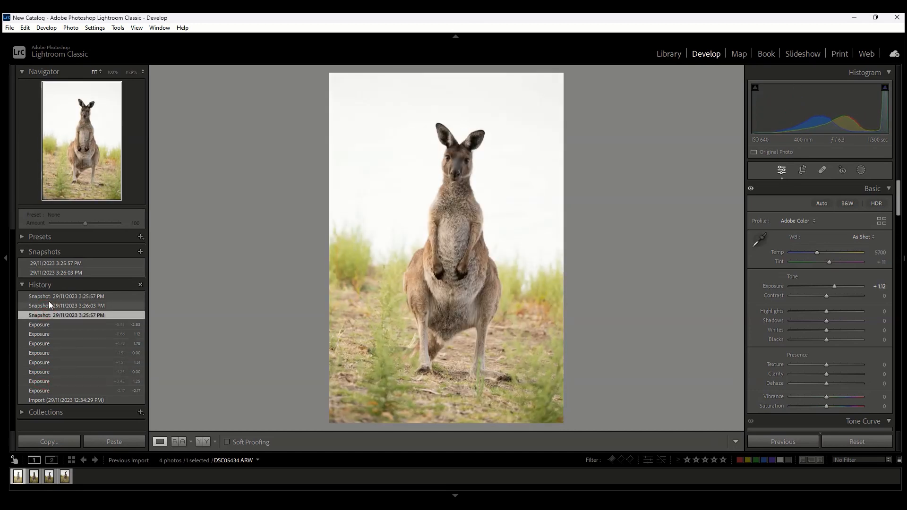
left_click(49, 298)
left_click(47, 362)
left_click(49, 371)
left_click(54, 362)
left_click(51, 343)
left_click(22, 283)
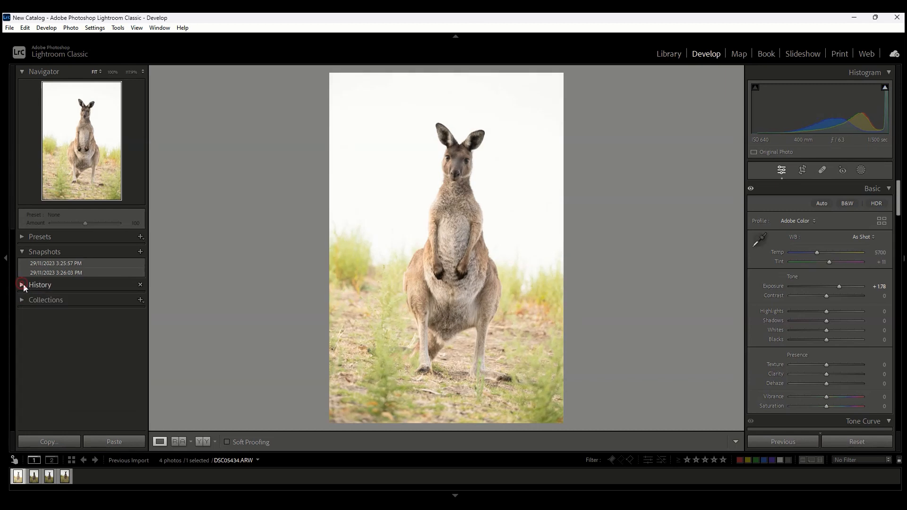
Collapse Snapshots and step through History from the Import state to the Exposure -2.17 state, finishing on the Exposure 1.51 state.
left_click(22, 252)
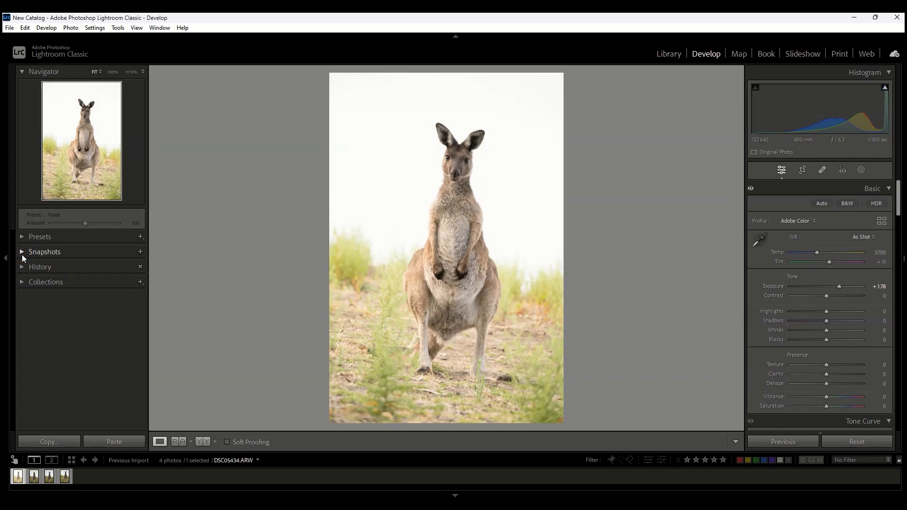
left_click(22, 267)
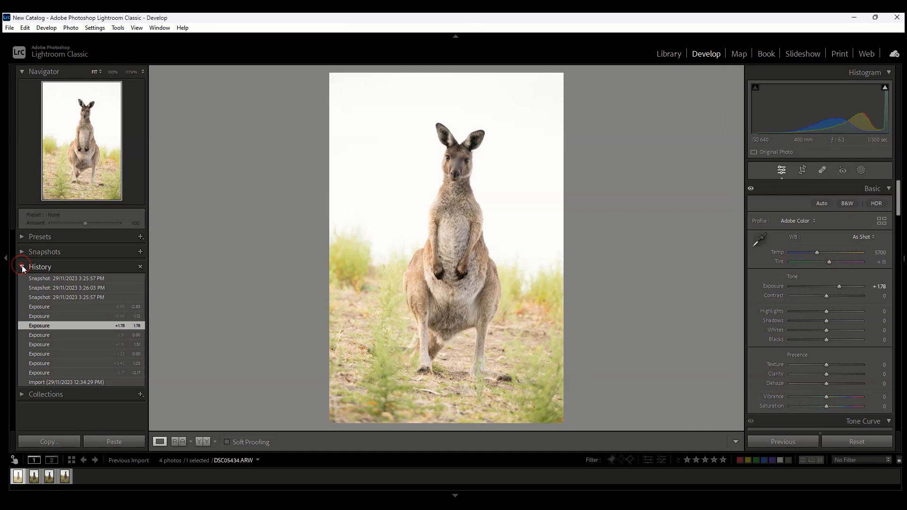
left_click(64, 381)
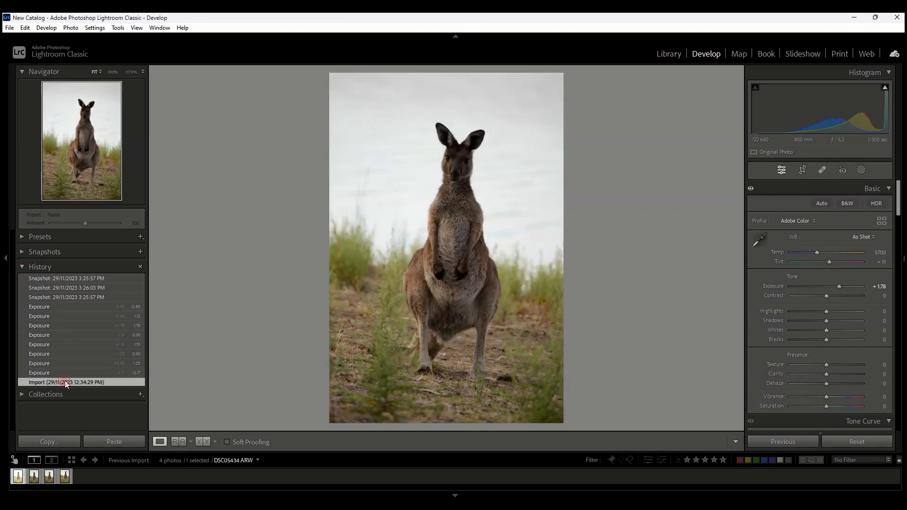
left_click(45, 373)
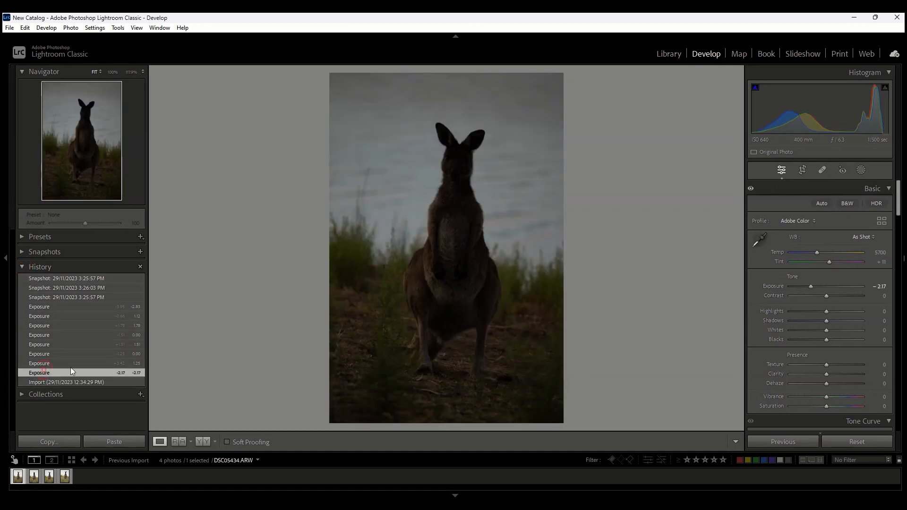
left_click(55, 343)
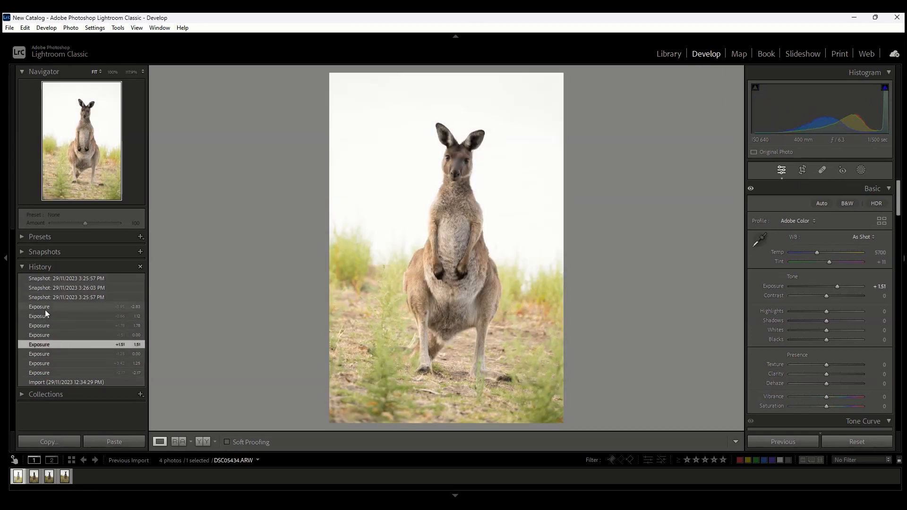
Collapse History and create a collection named My Collection that includes the selected photo.
left_click(35, 395)
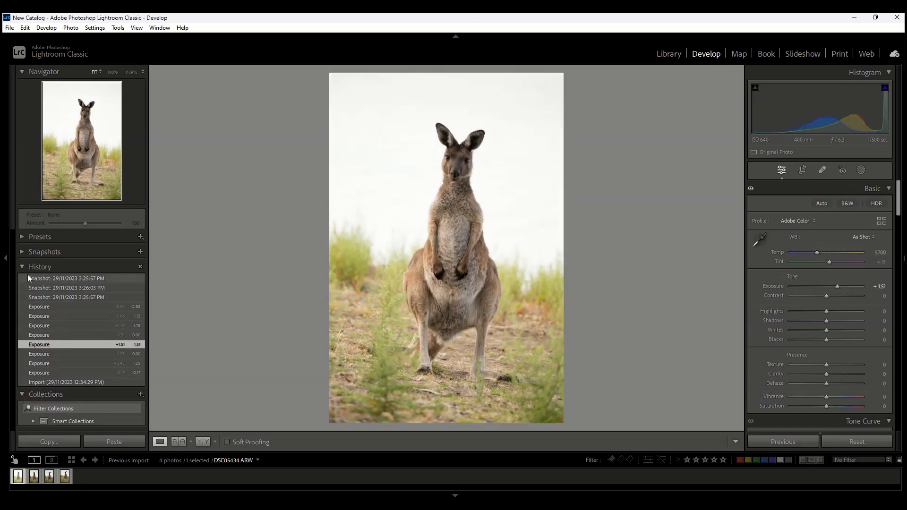
left_click(23, 266)
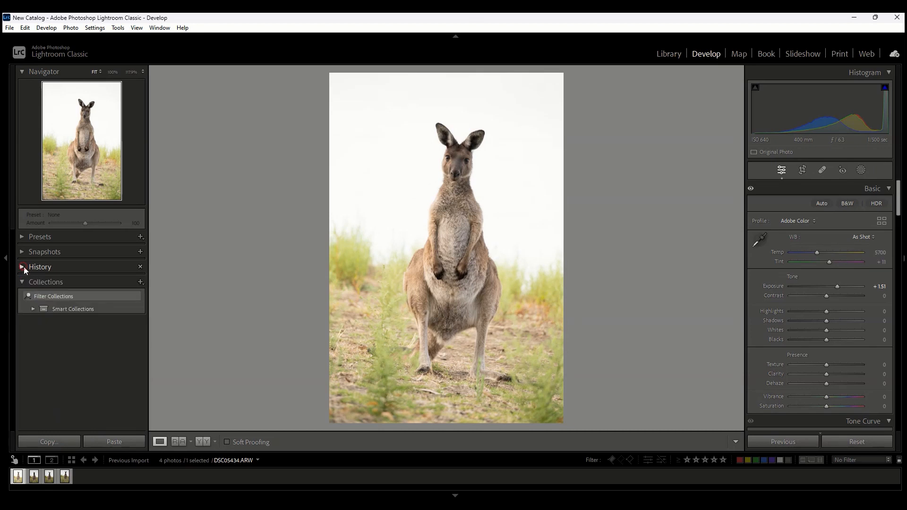
left_click(140, 282)
left_click(156, 293)
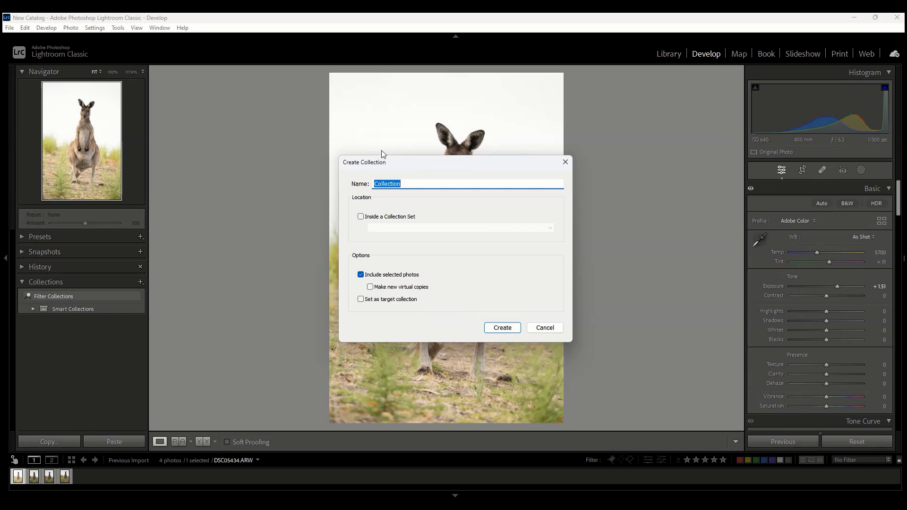
left_click(381, 191)
type("My")
left_click(504, 329)
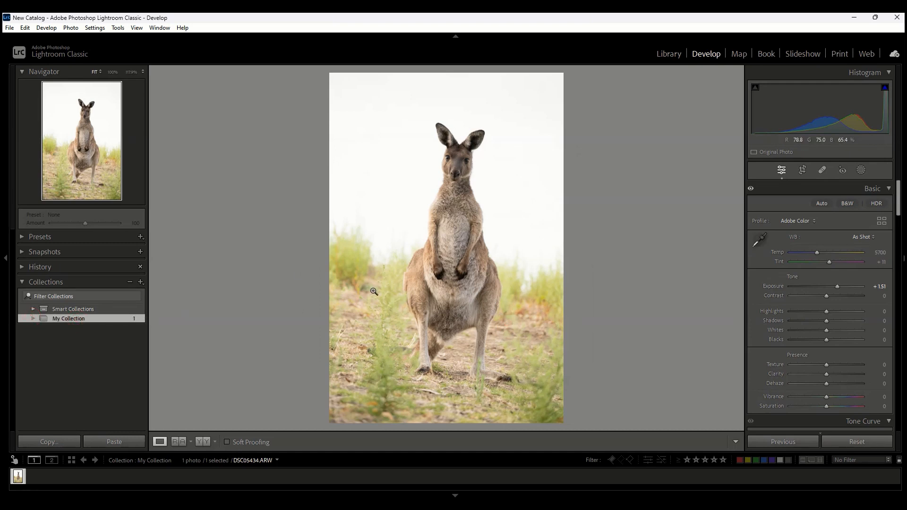
Review the options for creating and sorting collections without choosing any, and collapse Collections.
left_click(140, 282)
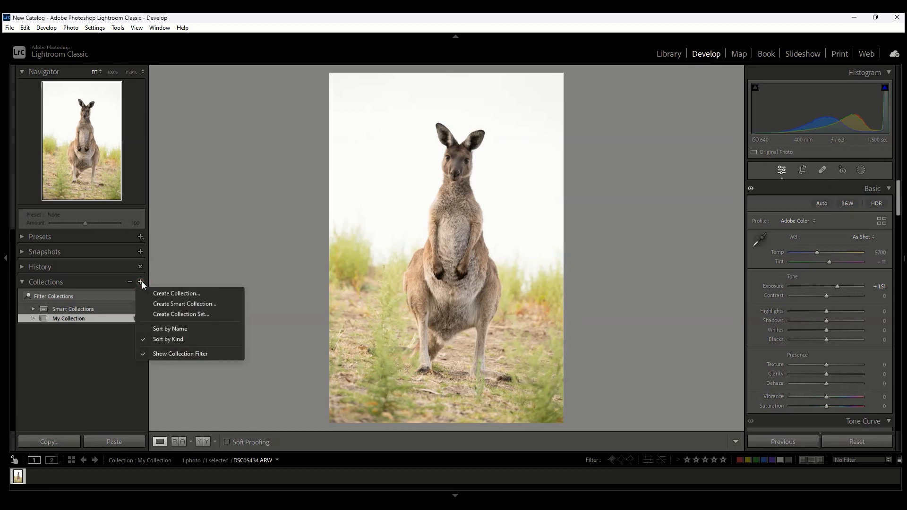
left_click(89, 347)
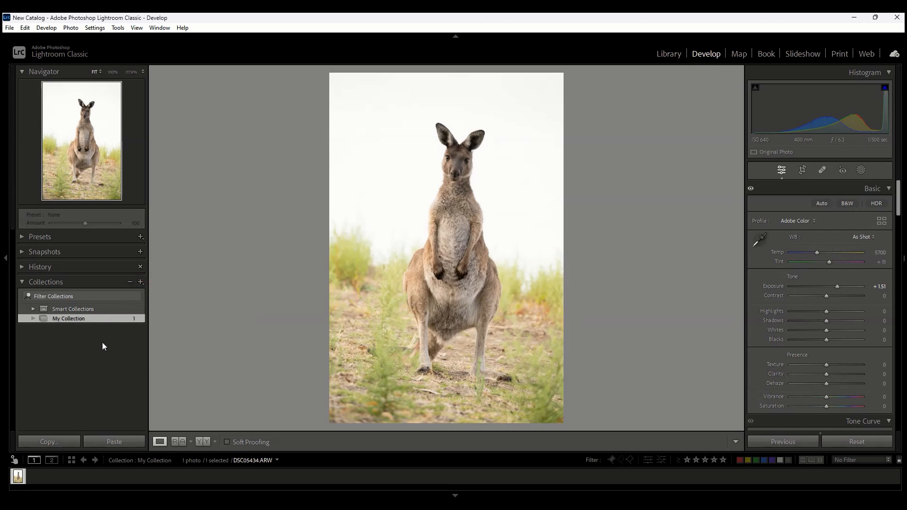
left_click(31, 284)
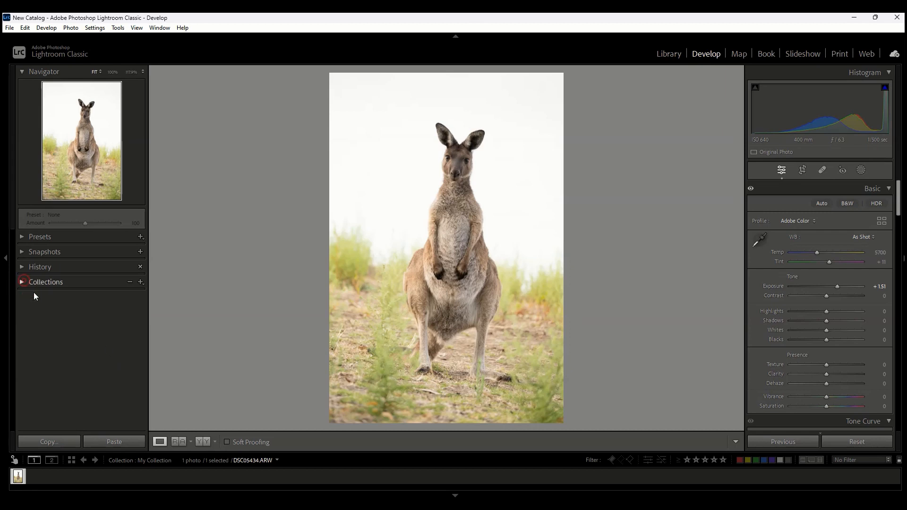
View the photo in Reference view and in side-by-side Before/After view, returning to Loupe view after each.
left_click(177, 443)
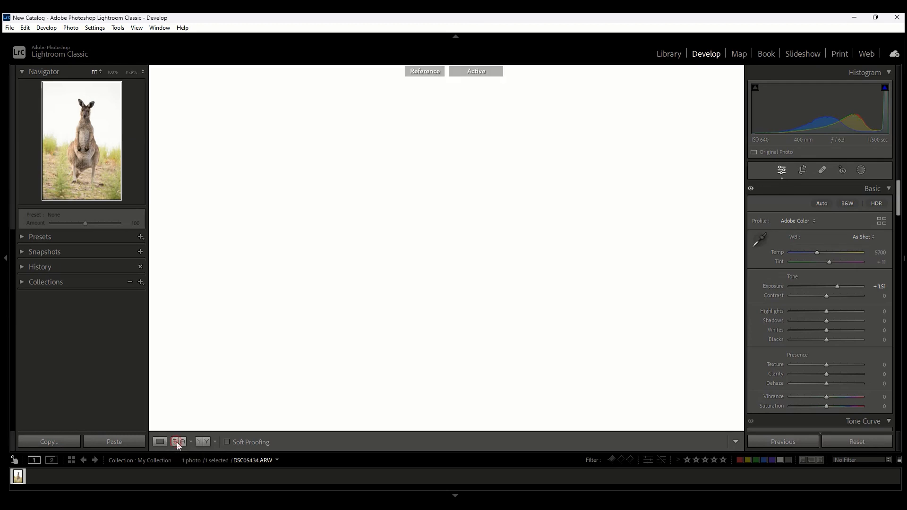
left_click(160, 441)
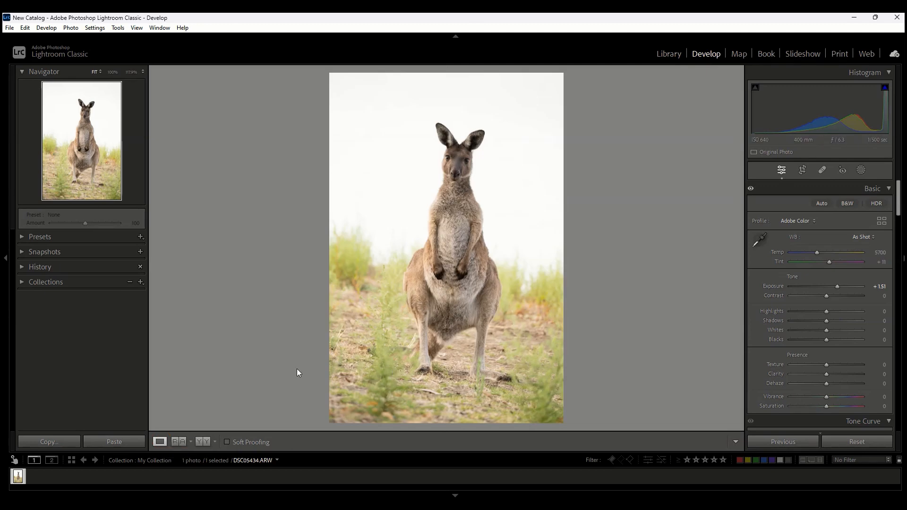
left_click(203, 442)
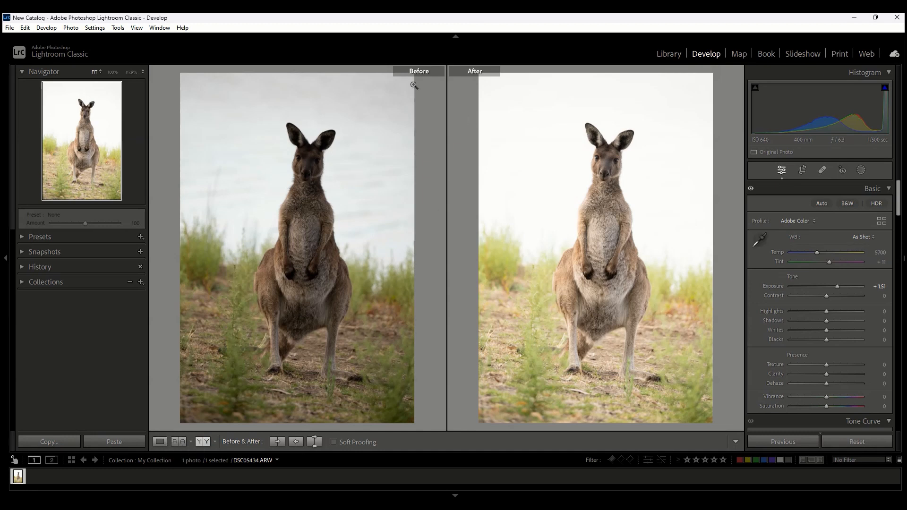
left_click(161, 441)
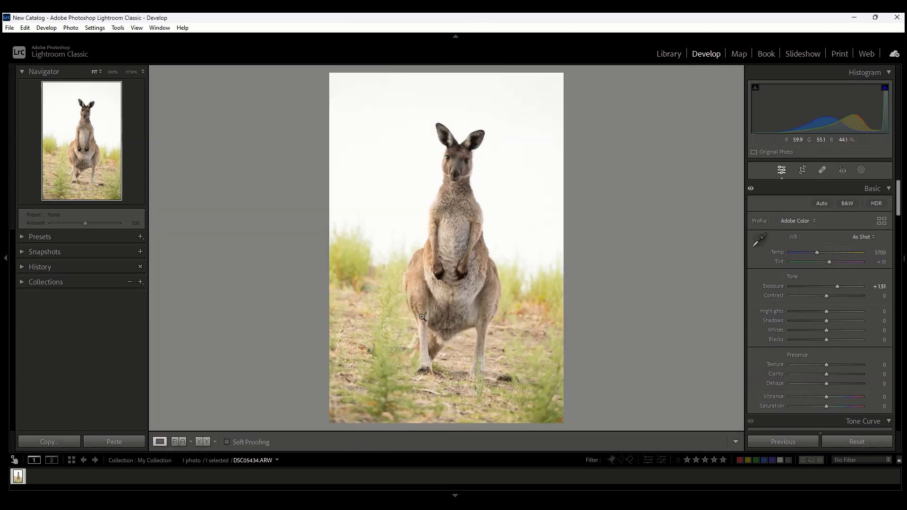
Compare the photo's unedited and edited versions by switching between them repeatedly in Loupe view.
key("backslash")
key("backslash")
key("backslash")
key("backslash")
Preview the photo with Soft Proofing by switching it on and off several times, leaving it off.
left_click(254, 441)
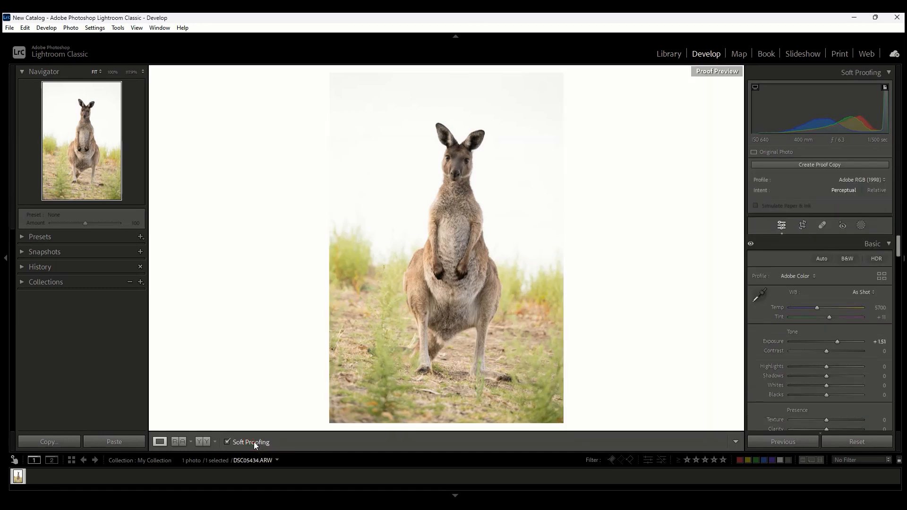
left_click(254, 441)
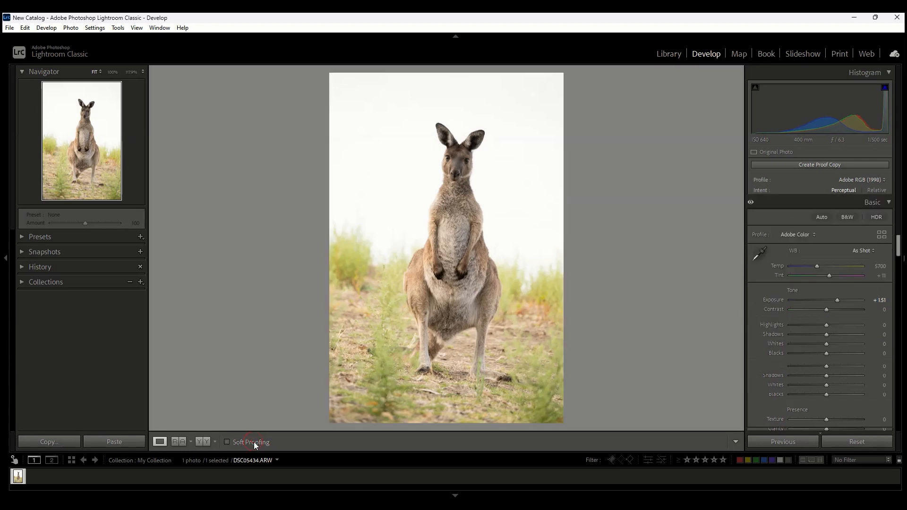
left_click(254, 442)
left_click(254, 441)
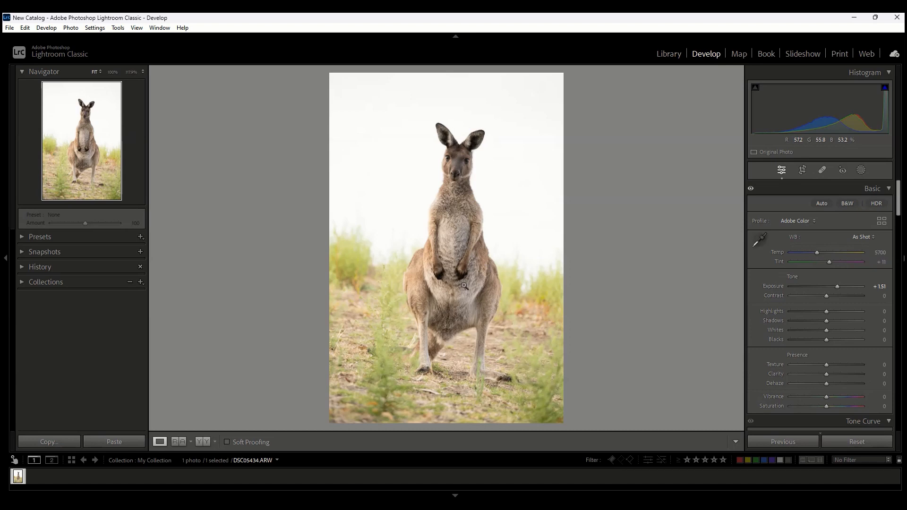
left_click(247, 443)
left_click(247, 442)
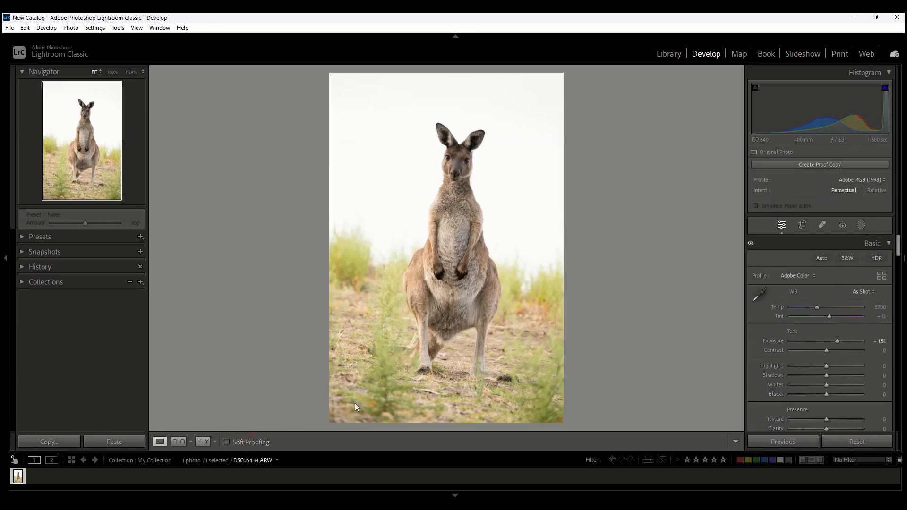